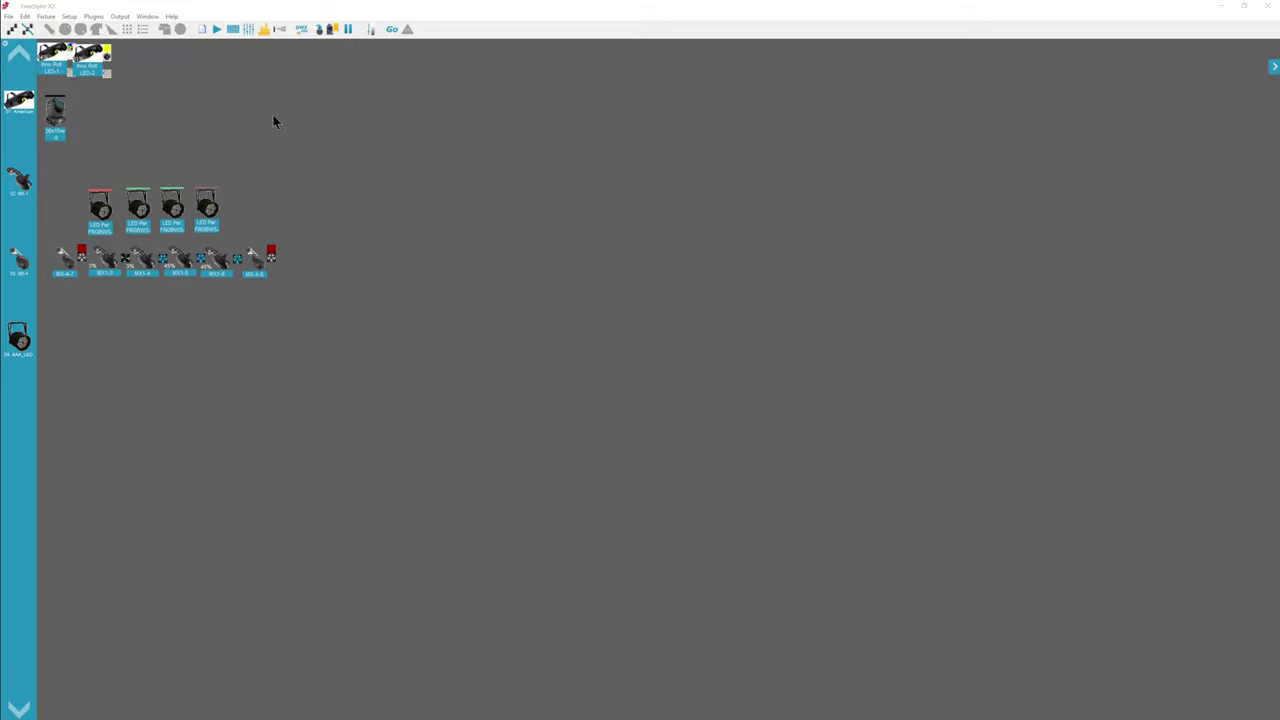
Create a new sequence and set its first step's fade time to 500 and scene time to 800
click(204, 29)
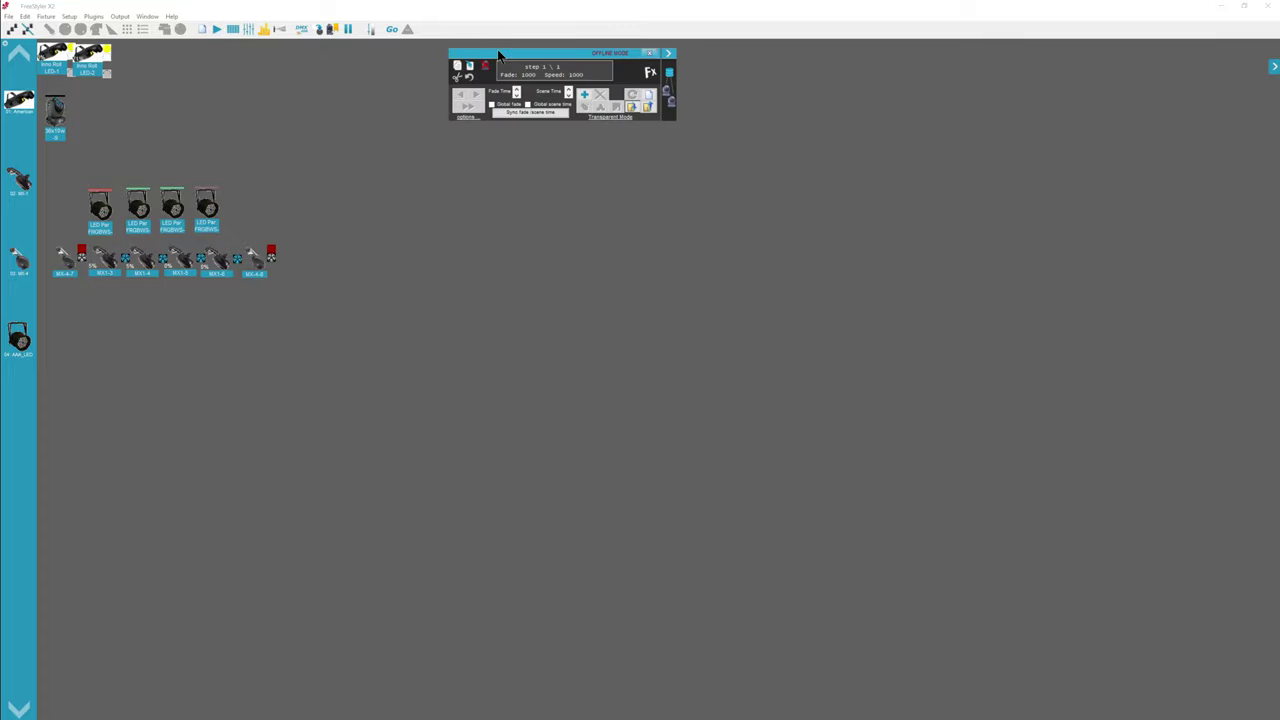
drag(497, 50, 380, 59)
click(405, 104)
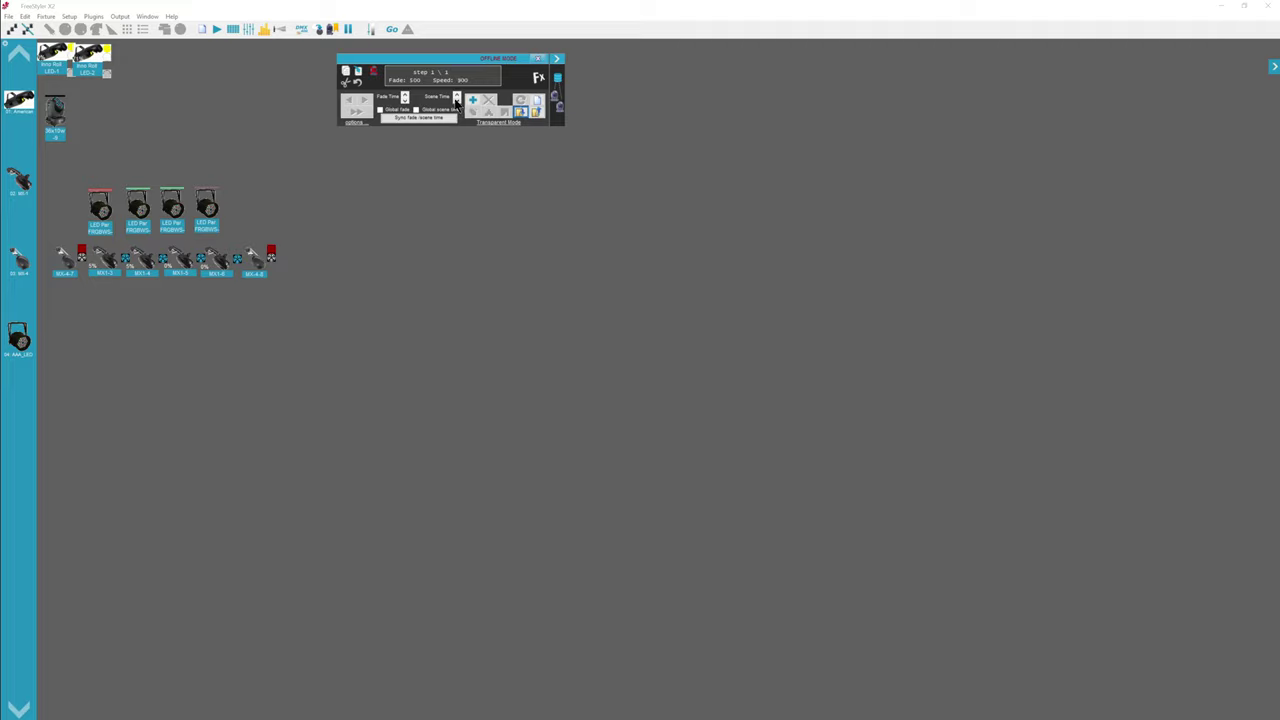
drag(400, 66, 415, 68)
Color the four LED Pars blue and aim all six MX heads at about pan 129, tilt 50
drag(271, 227, 71, 180)
drag(309, 415, 46, 240)
click(331, 539)
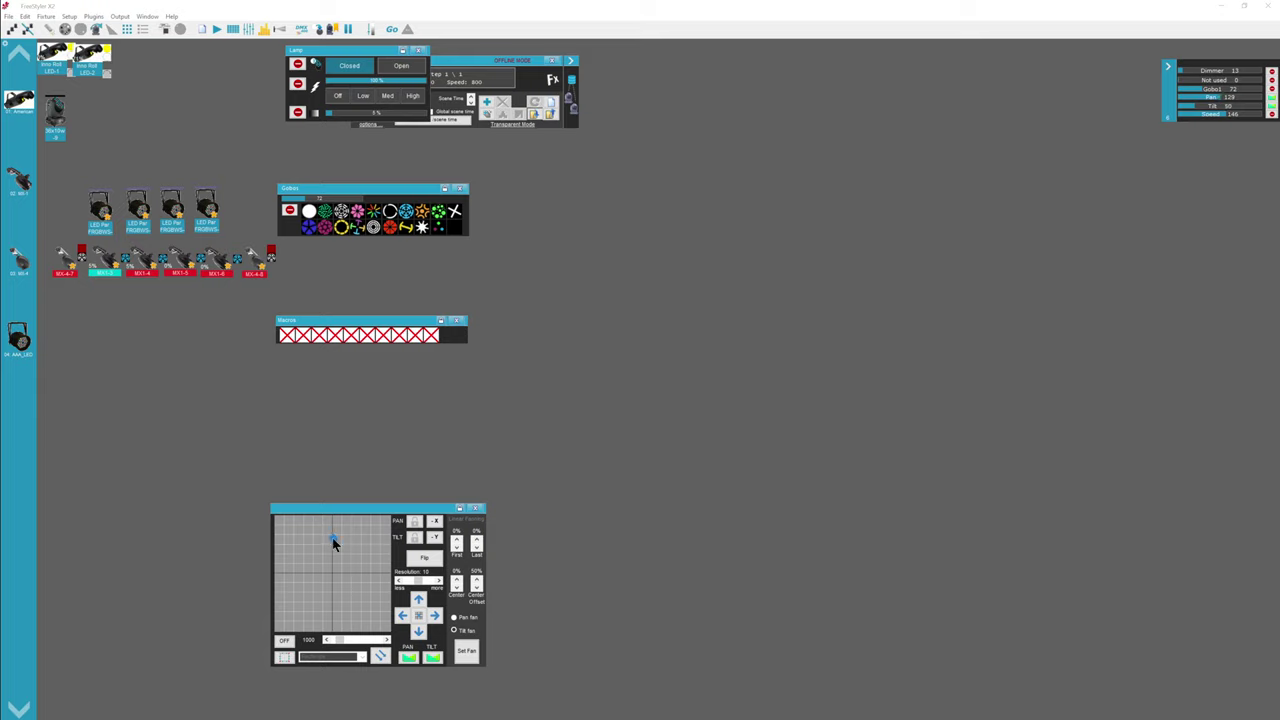
Stop the playback and add a second step with the MX heads tilted to about 173
click(500, 66)
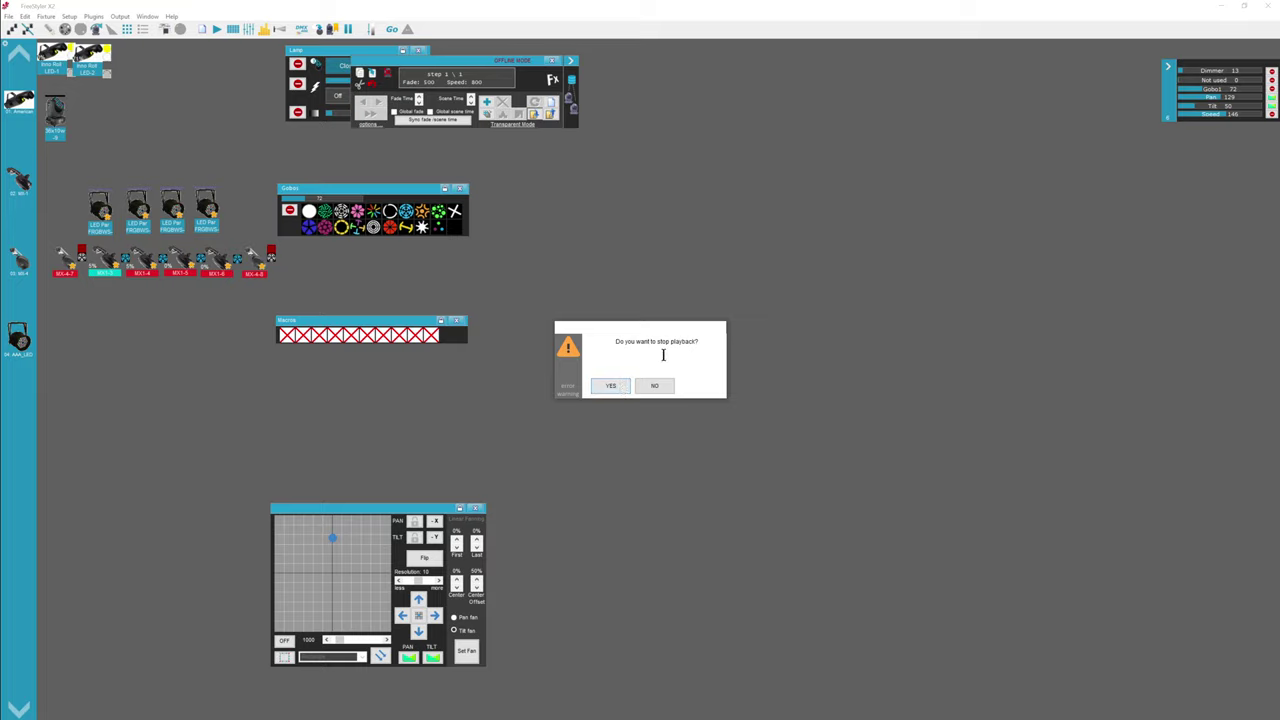
click(612, 387)
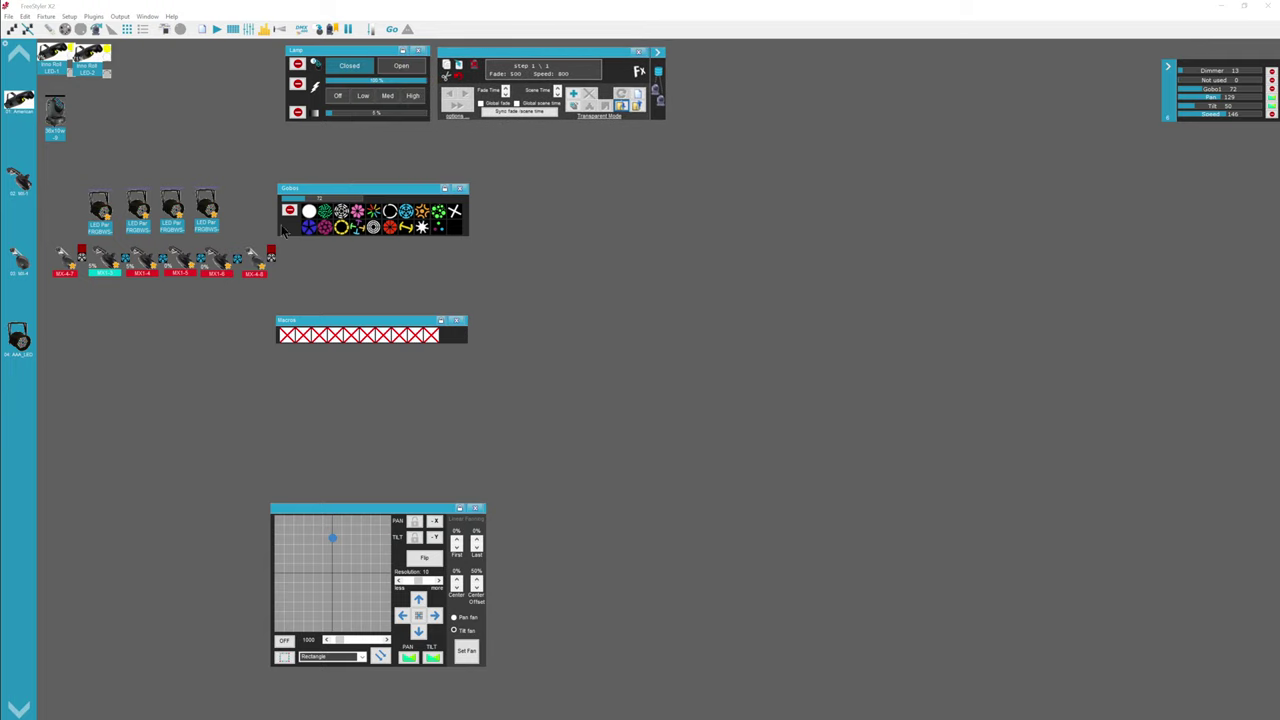
click(573, 94)
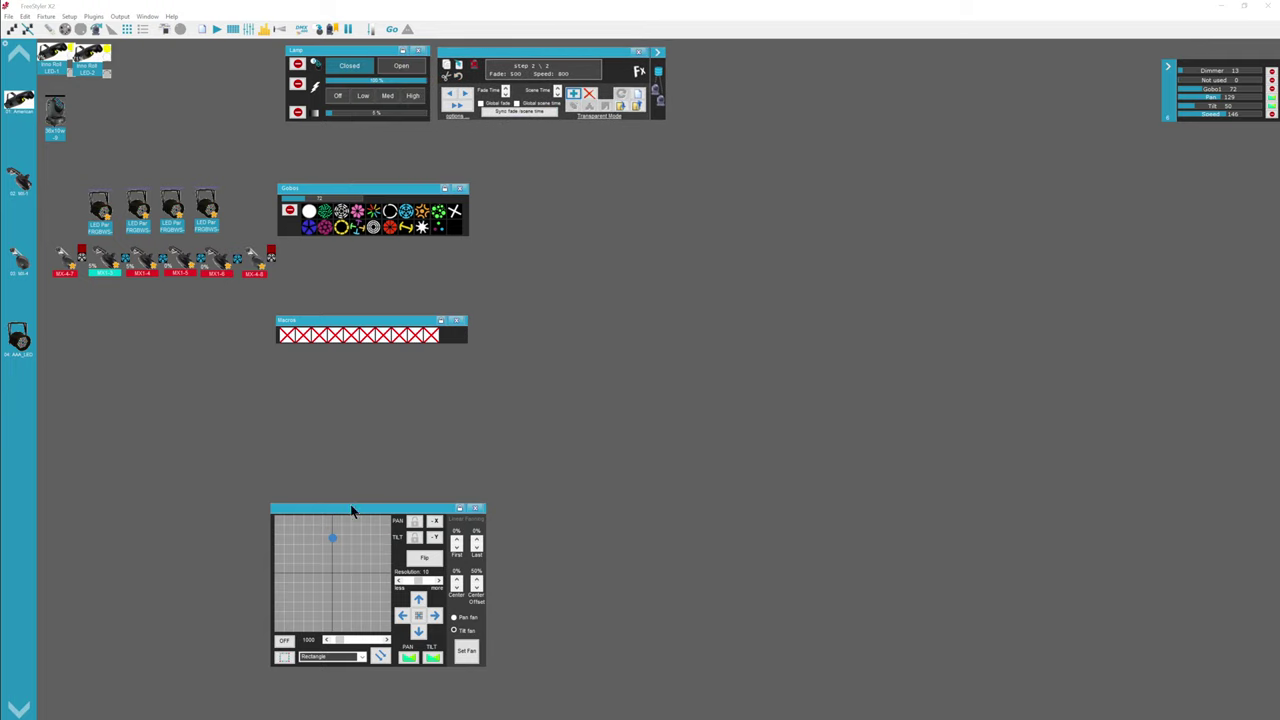
drag(332, 538, 331, 594)
click(222, 362)
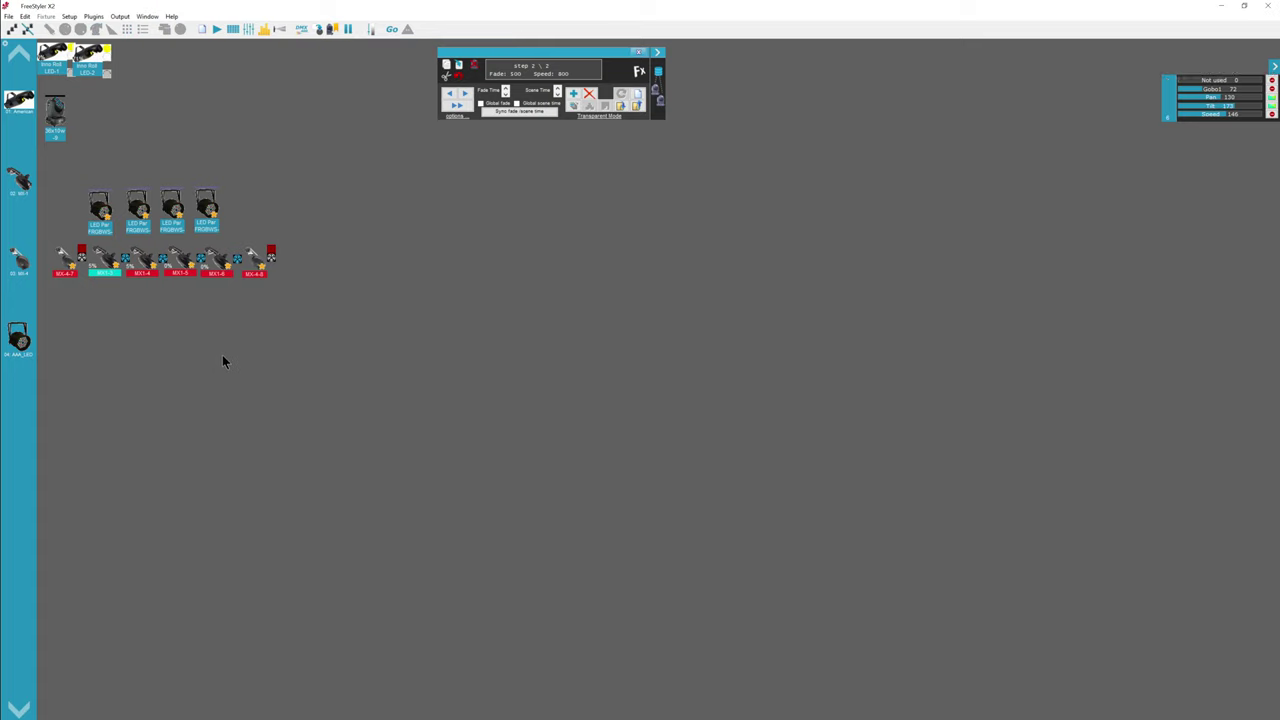
In step 2, re-aim the two MX-4 heads at about pan 18, tilt 104
click(256, 262)
drag(72, 310, 48, 240)
drag(296, 561, 282, 562)
click(541, 320)
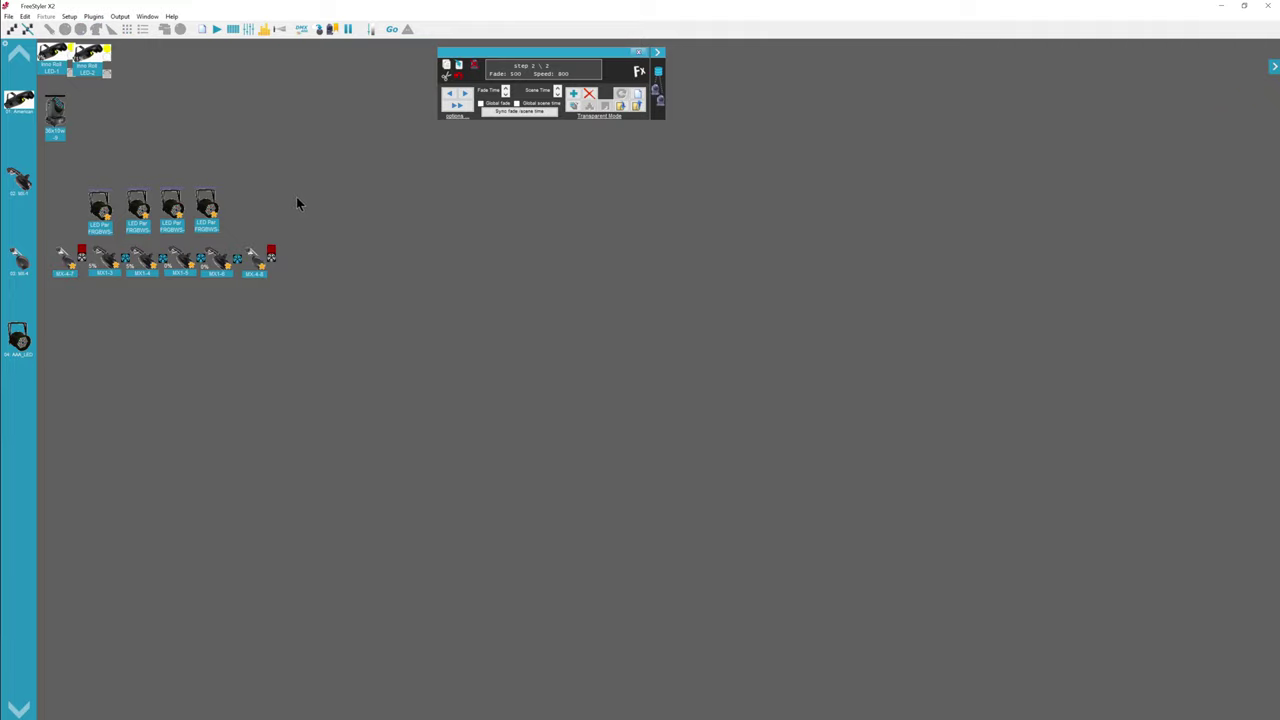
Change the color of the four LED Pars to green for step 2
drag(259, 224, 89, 175)
mouse_move(305, 405)
mouse_down()
mouse_move(298, 430)
mouse_move(302, 399)
mouse_up()
click(308, 234)
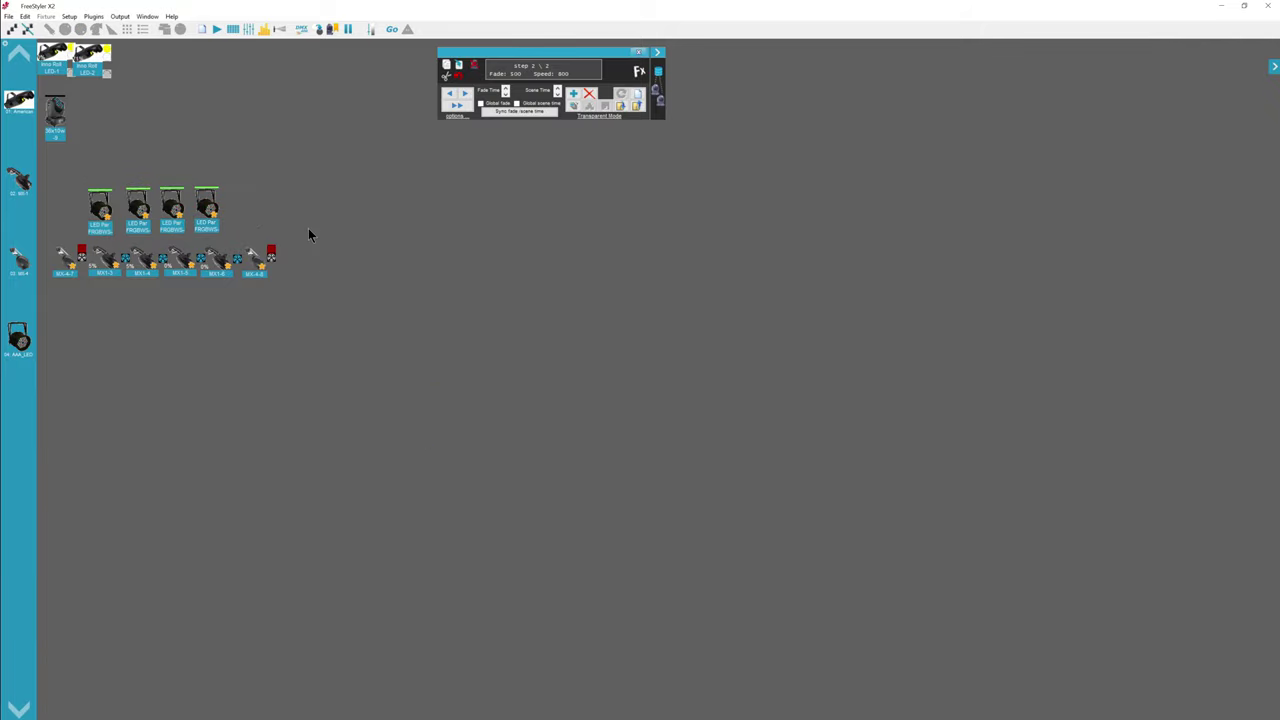
Add step 3 with both Inno Roll LED scanners open, using a gobo, gobo rotation and color wheel value 224
click(573, 93)
drag(151, 73, 45, 42)
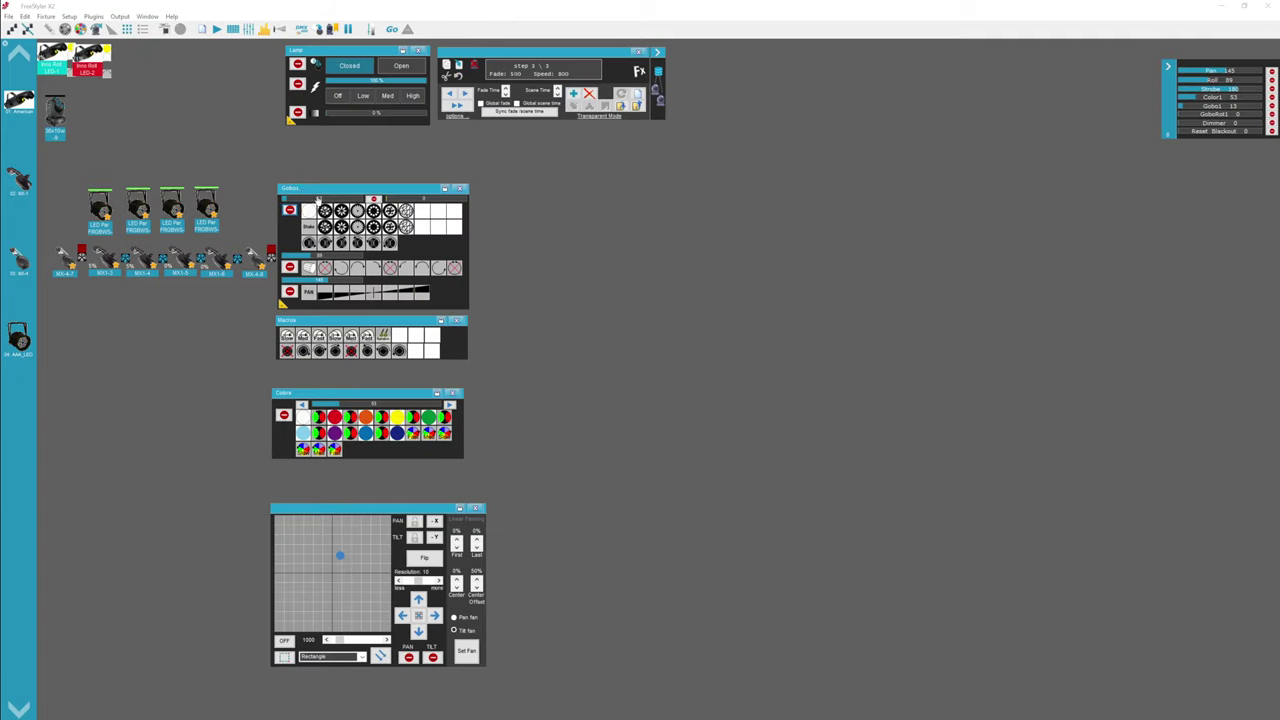
click(289, 210)
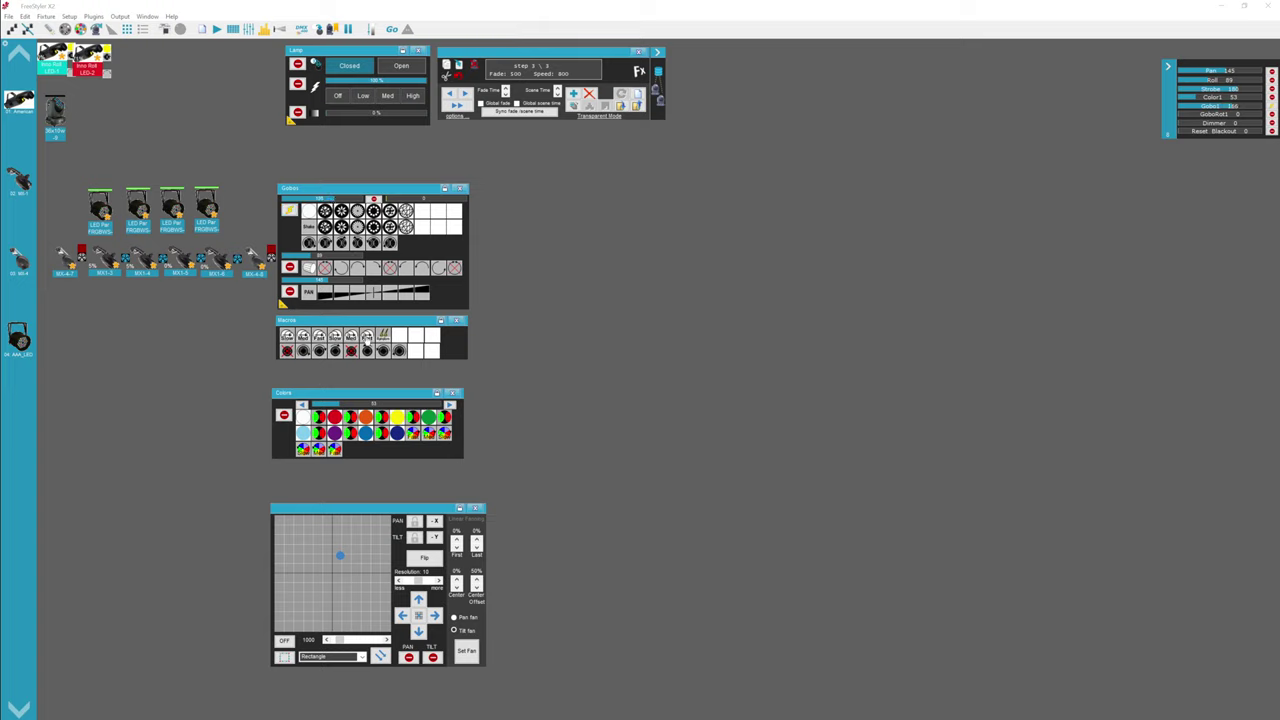
click(395, 68)
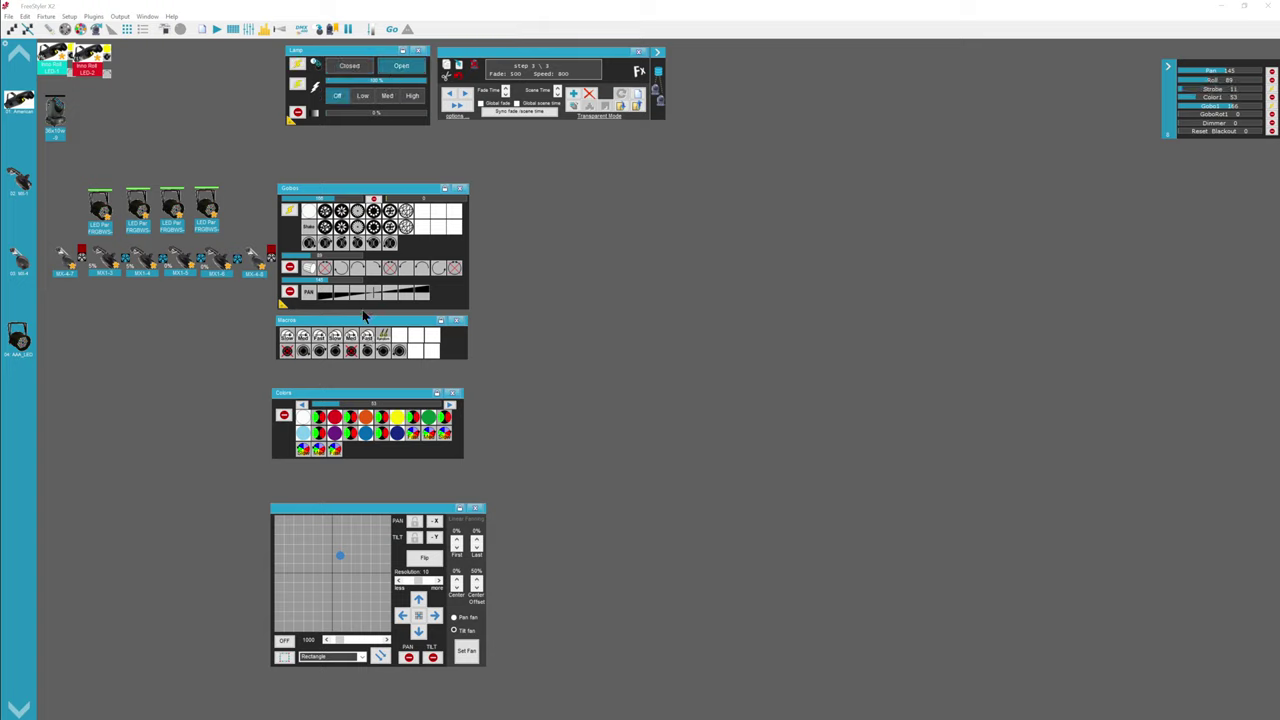
click(367, 351)
click(366, 432)
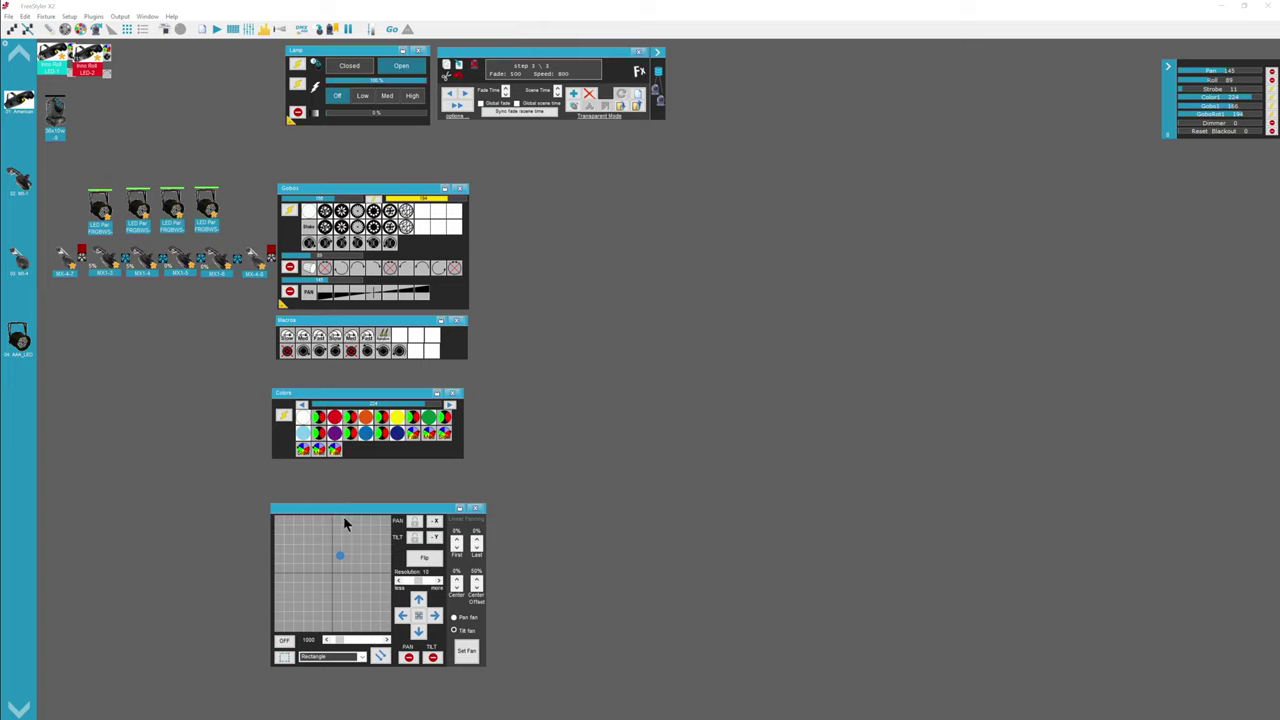
Add step 4 with the Inno Roll LED scanners closed and the four LED Pars colored blue
click(573, 95)
click(346, 68)
drag(118, 180, 245, 238)
click(318, 432)
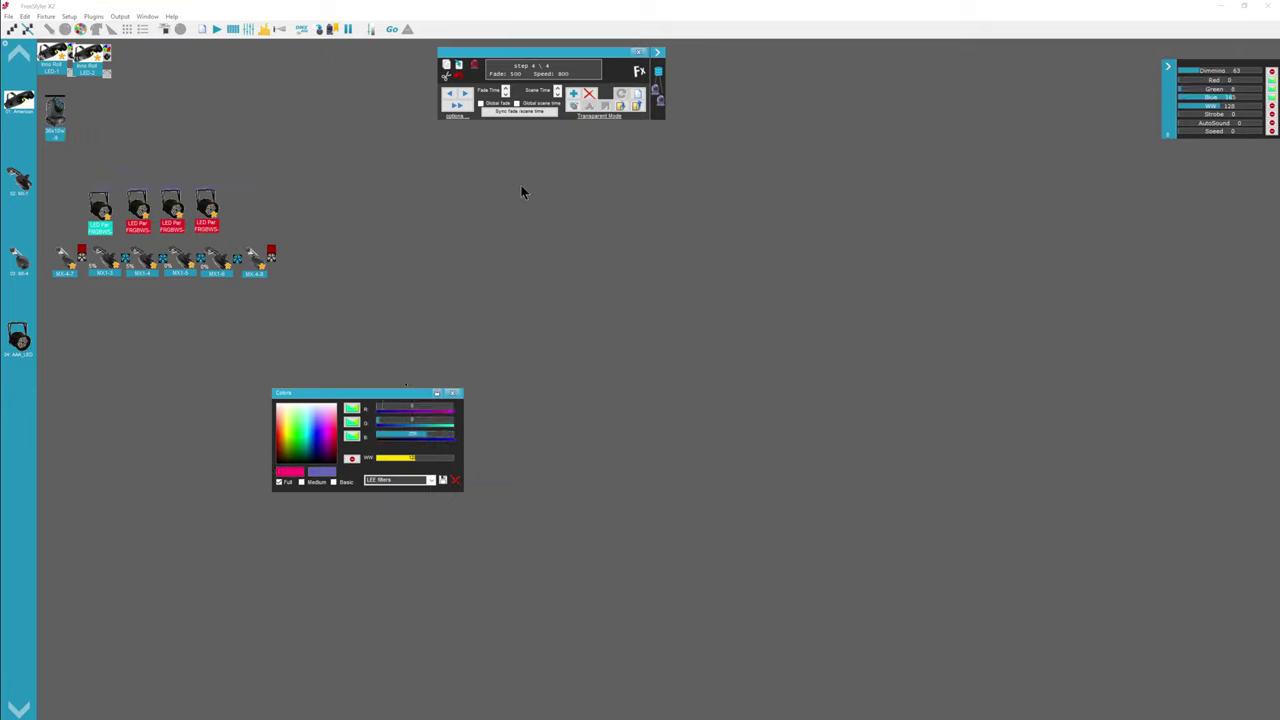
Add step 5, re-aim the two MX-4 heads, and point MX1-4 and MX1-5 at about pan 131, tilt 18
click(573, 94)
drag(336, 315, 243, 245)
drag(362, 565, 298, 568)
click(64, 260)
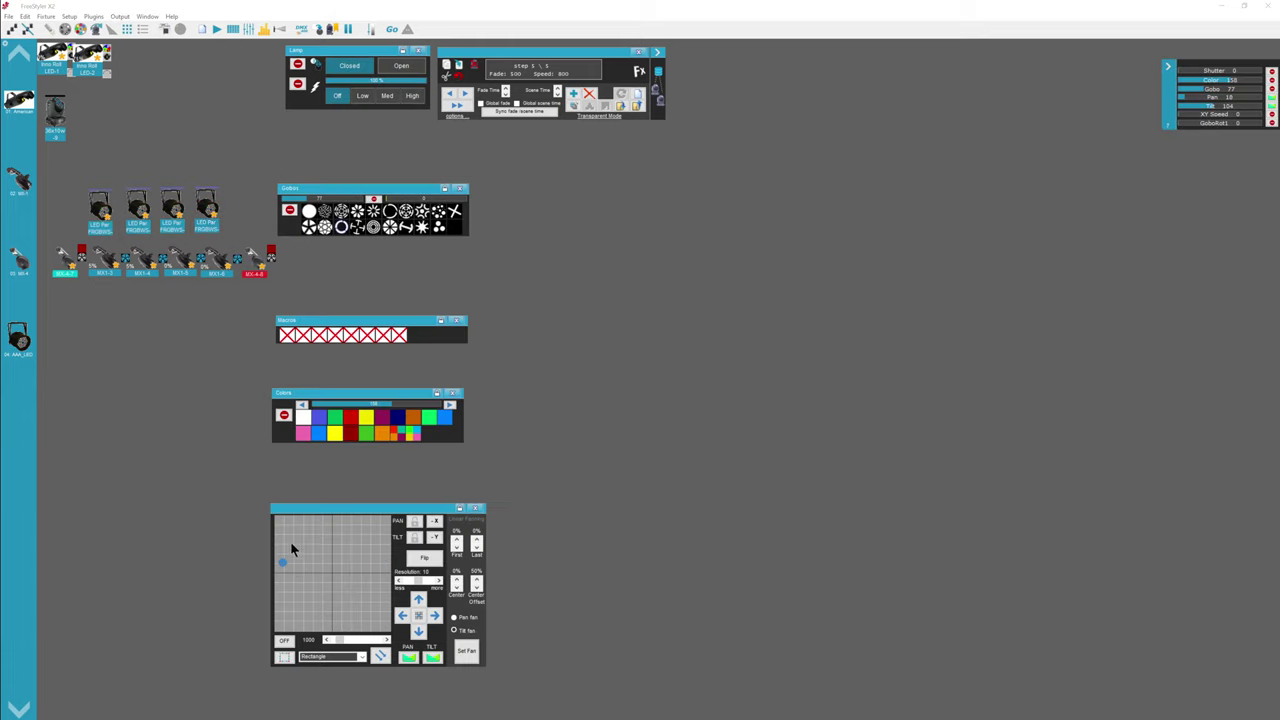
click(363, 589)
click(142, 260)
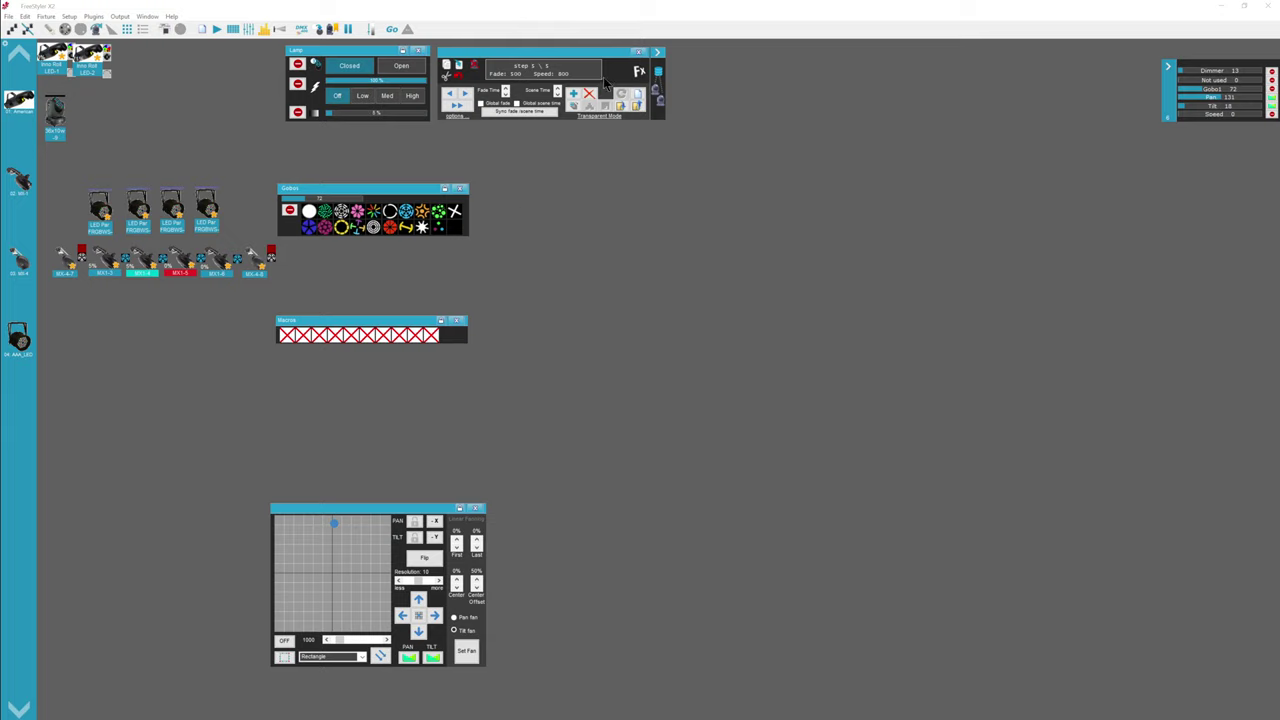
Add step 6 and aim the four MX1 heads at about pan 135, tilt 152
click(573, 92)
click(225, 310)
drag(226, 302, 98, 252)
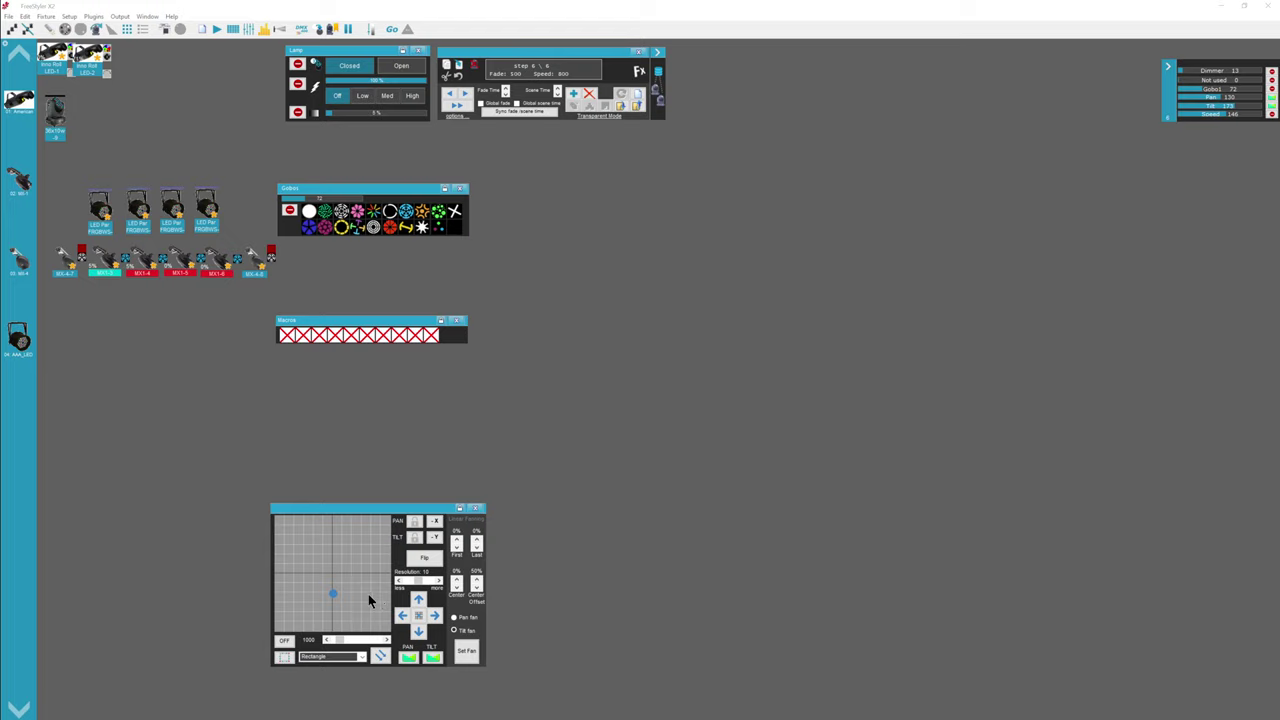
click(335, 595)
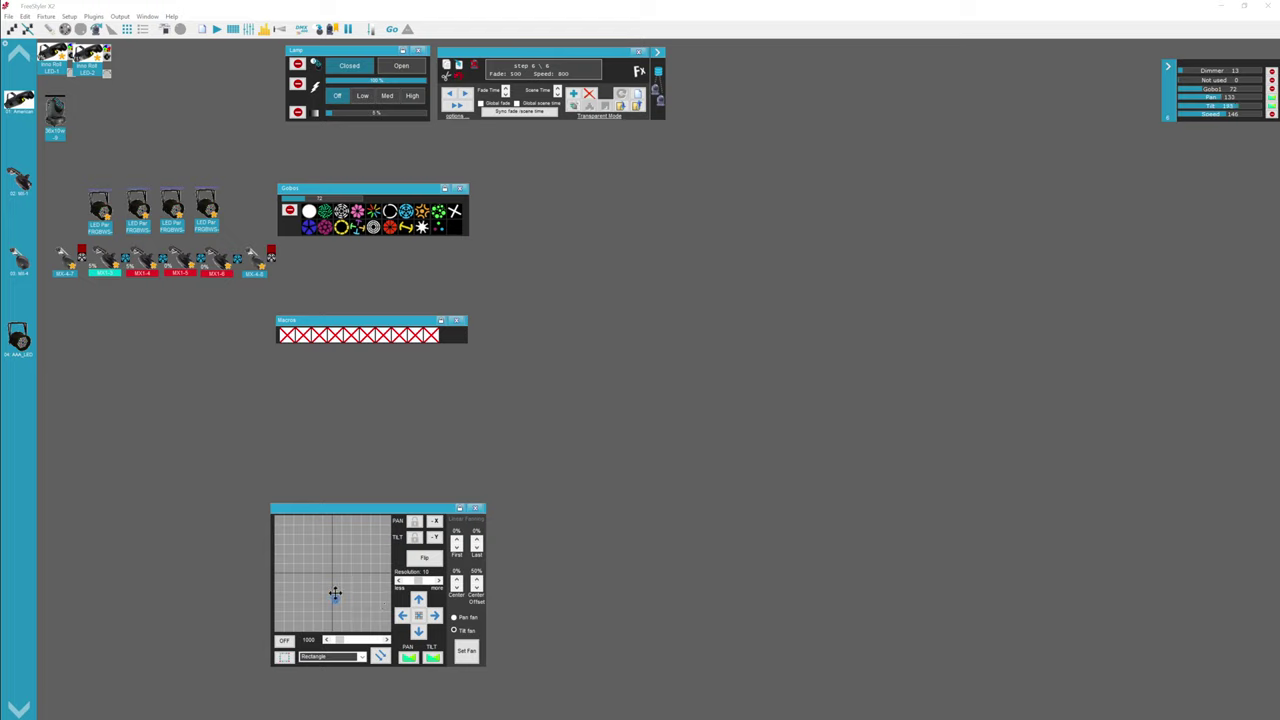
Turn on the pan/tilt movement shape for the MX1 heads and try the circle, eight and flower shapes
click(283, 642)
click(360, 657)
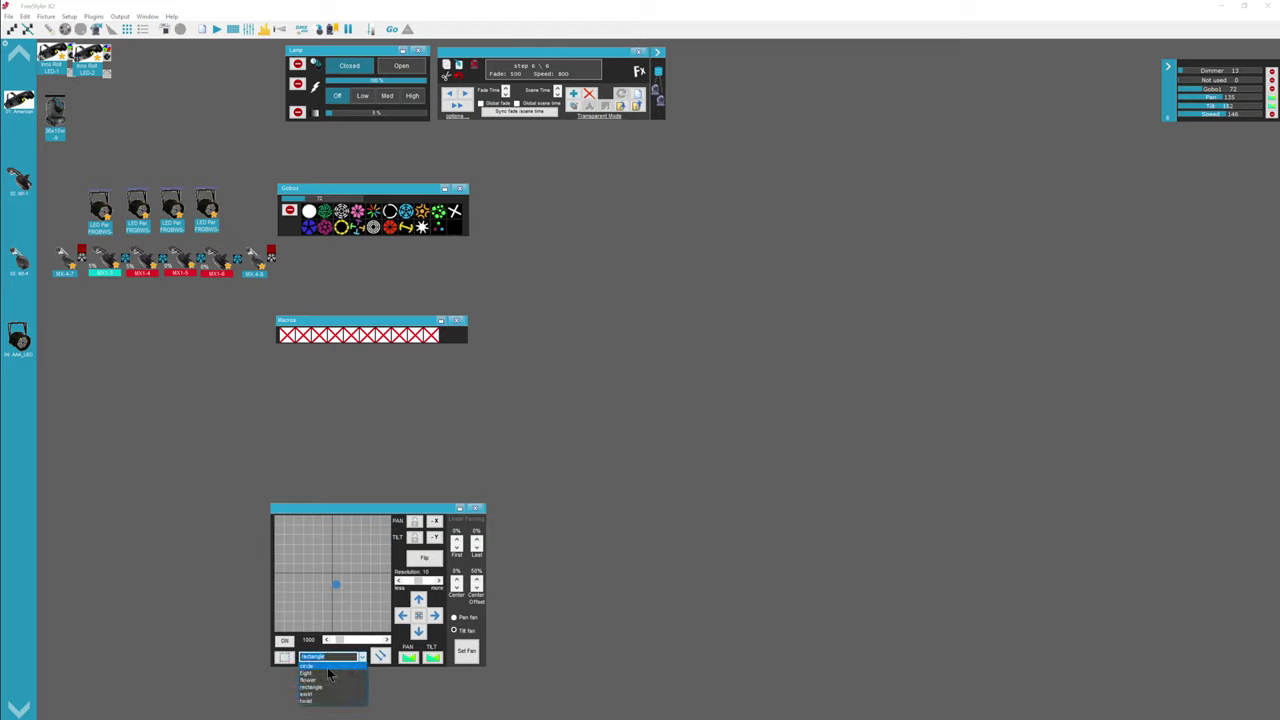
click(327, 667)
click(322, 657)
click(318, 673)
click(361, 657)
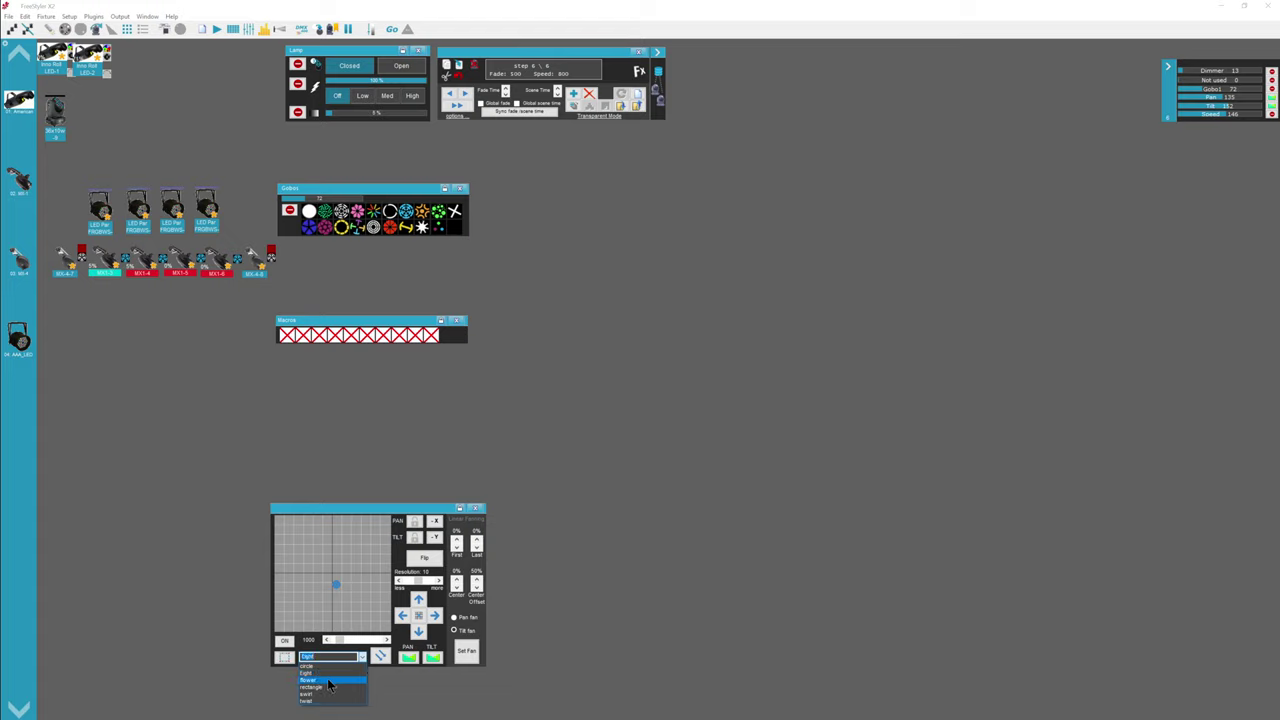
click(327, 681)
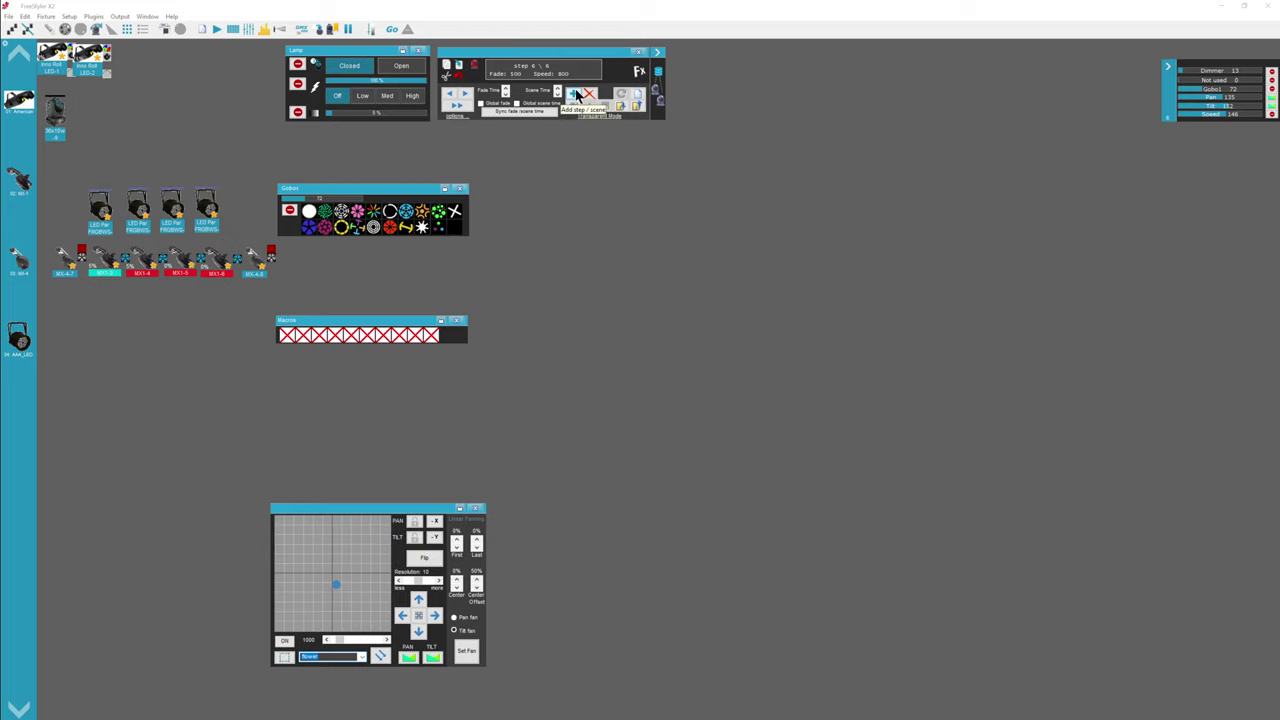
Set step 6's fade time to 3500 and its scene time to 1000
click(505, 89)
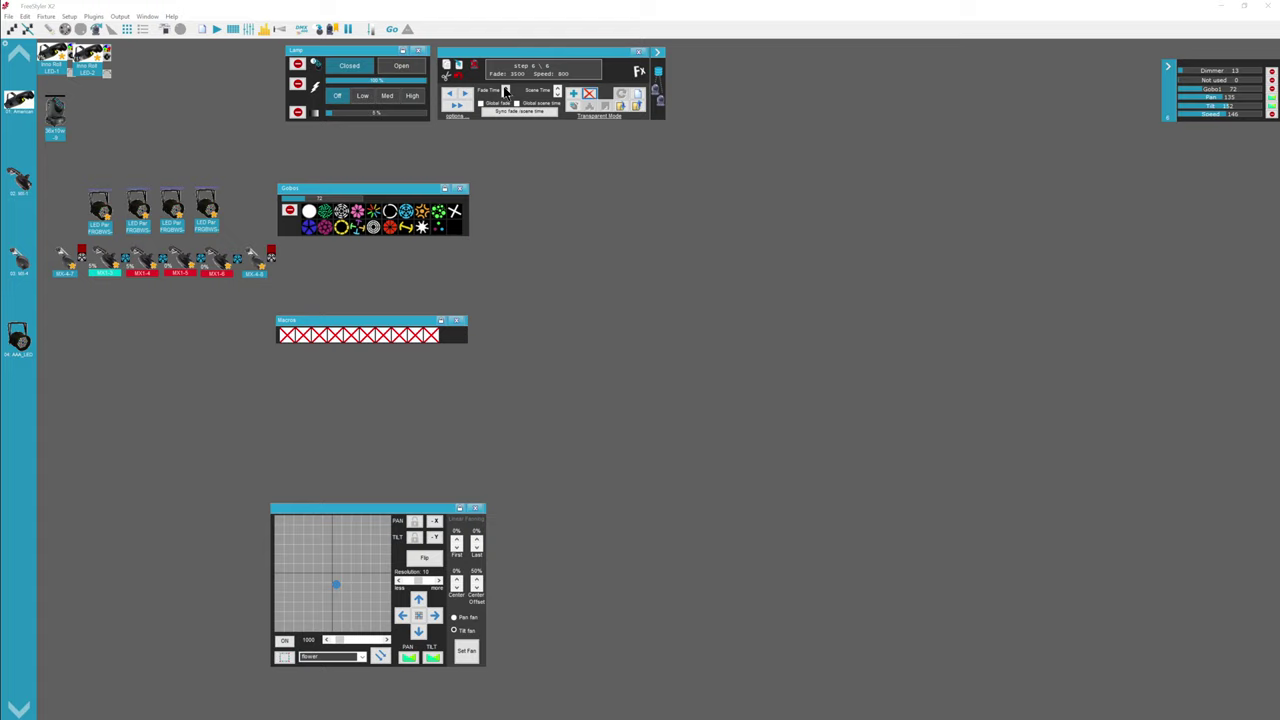
click(556, 89)
click(557, 89)
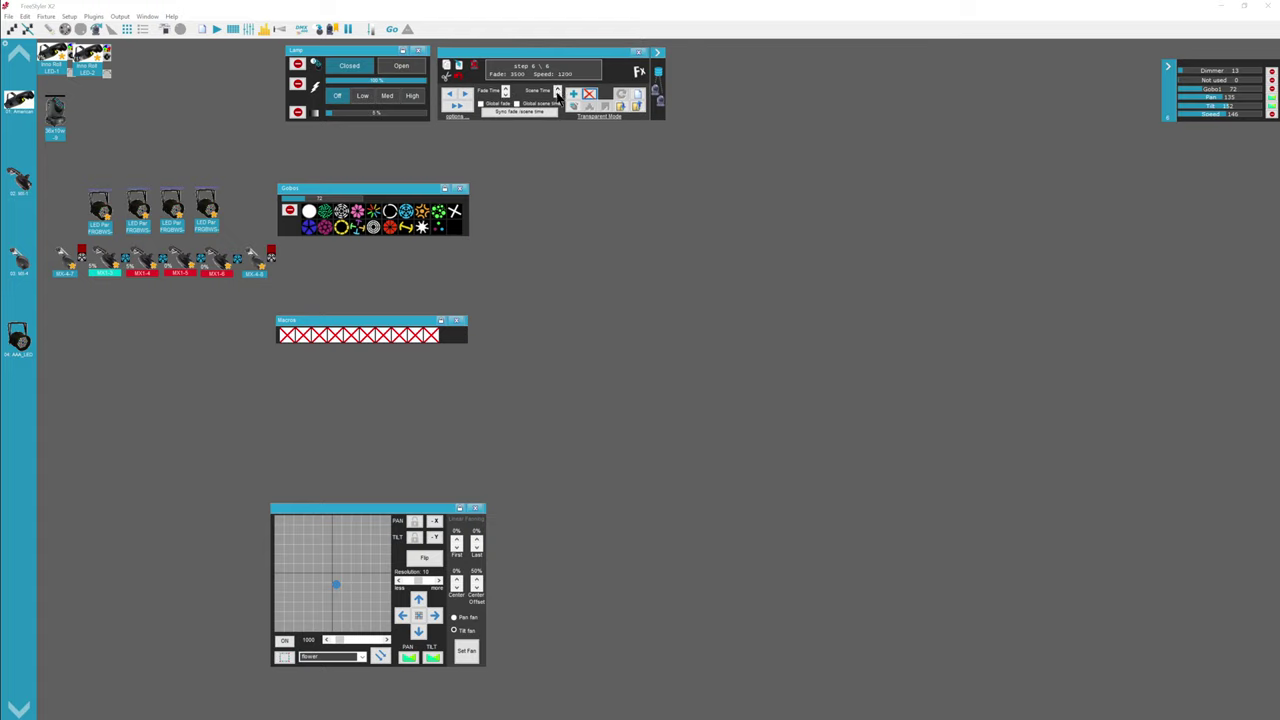
click(557, 96)
Change the MX1 heads' movement shape to rectangle
click(361, 659)
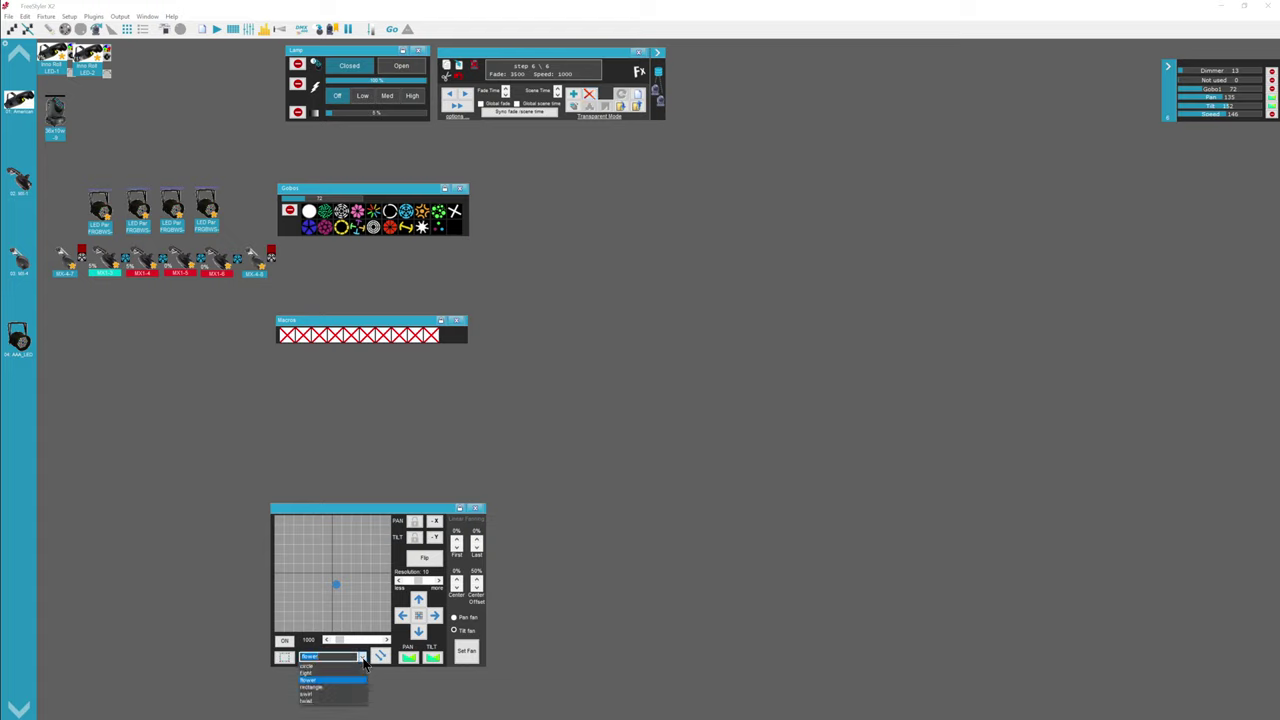
click(364, 659)
click(363, 659)
click(326, 688)
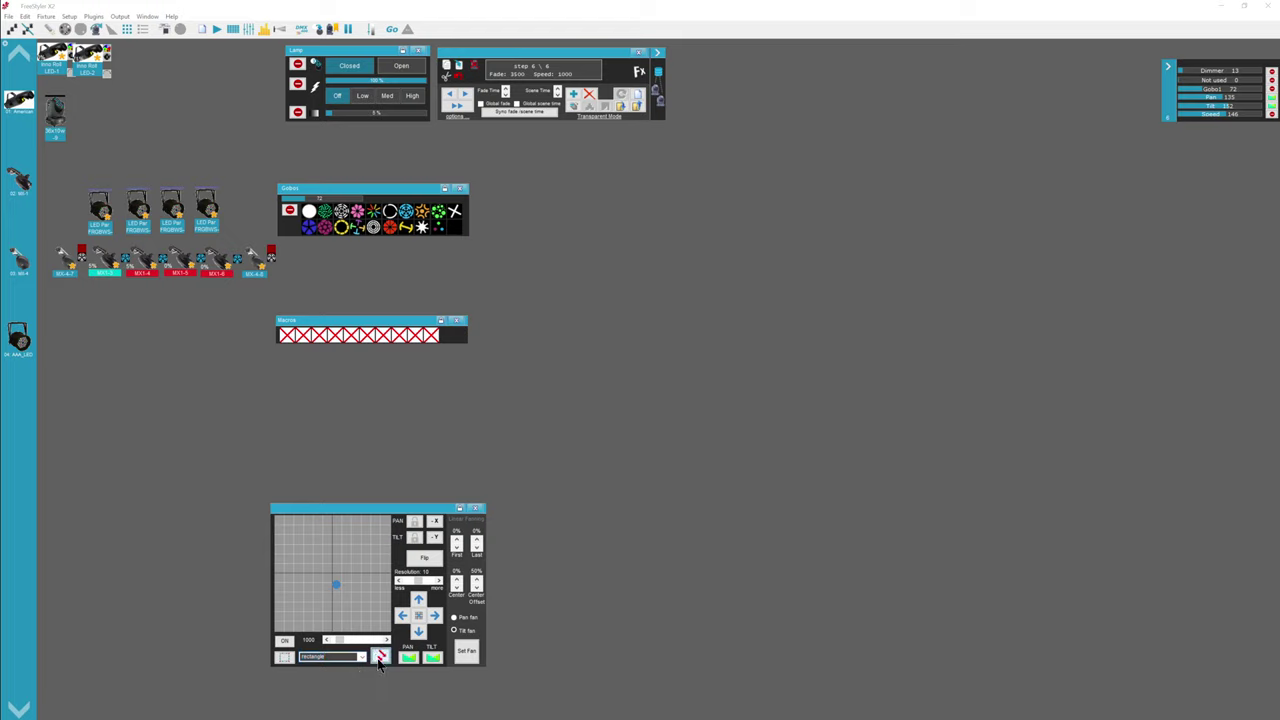
click(364, 661)
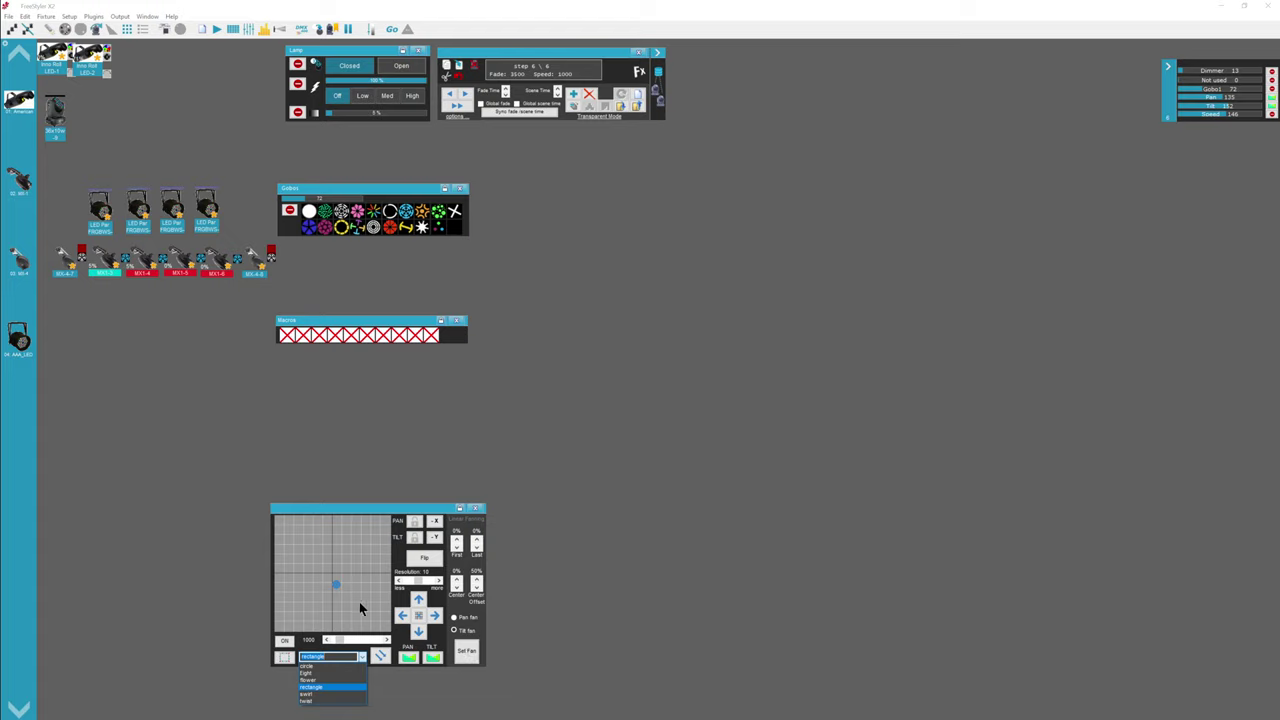
click(287, 641)
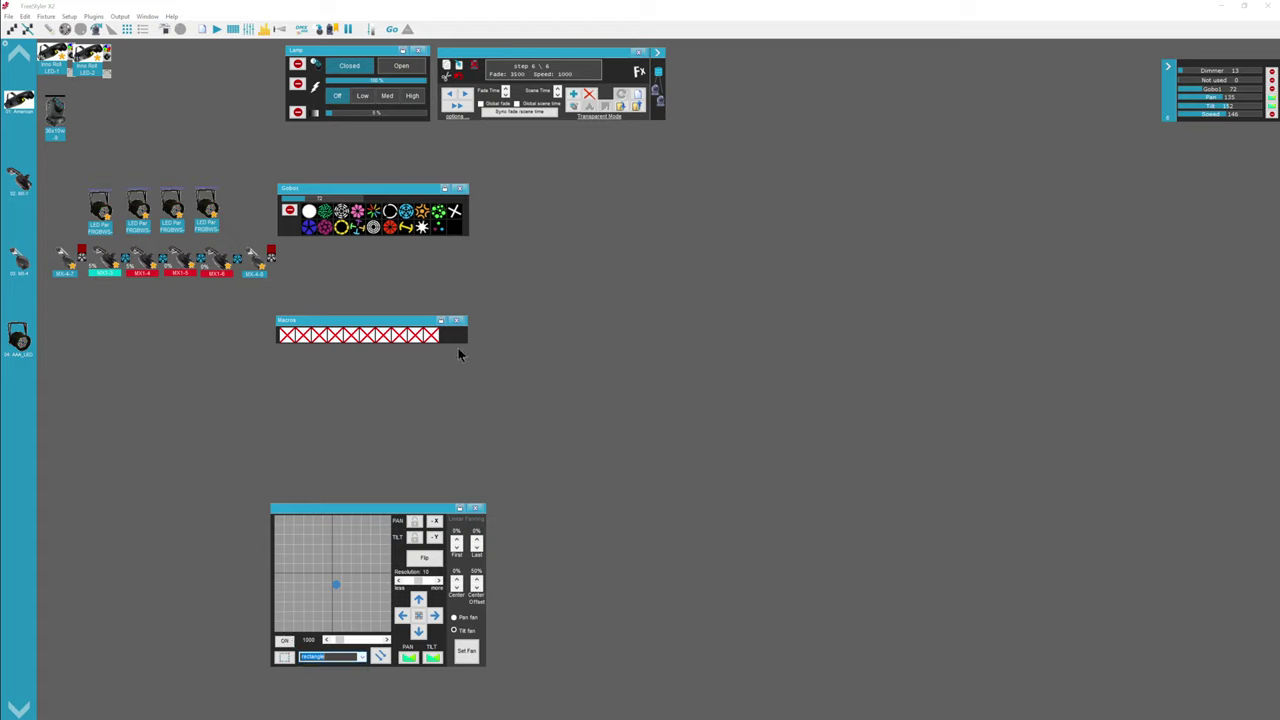
Add step 7 with the movement shape off and the MX1 heads moved to the pan/tilt grid's upper-left corner
click(574, 93)
click(285, 640)
drag(333, 588, 274, 519)
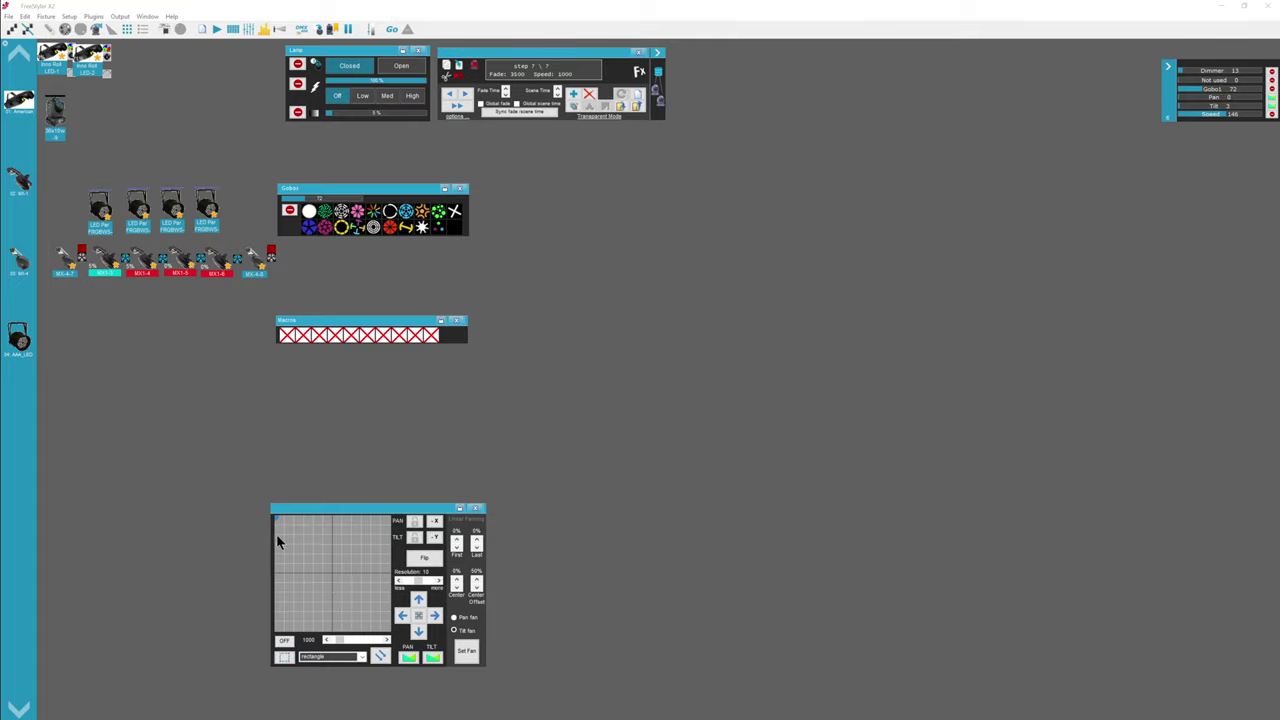
Select all six MX heads and add successive steps moving them through the other grid corners and to the center, about pan 132, tilt 130
click(292, 288)
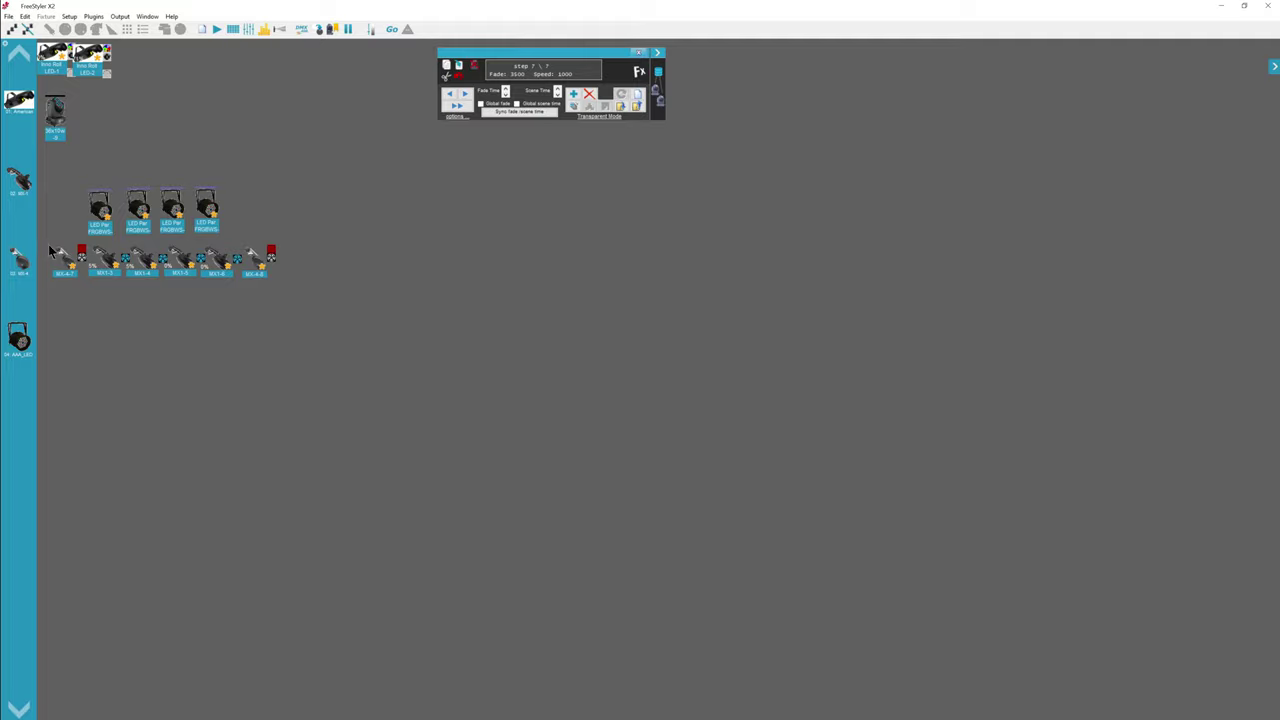
drag(42, 234, 251, 277)
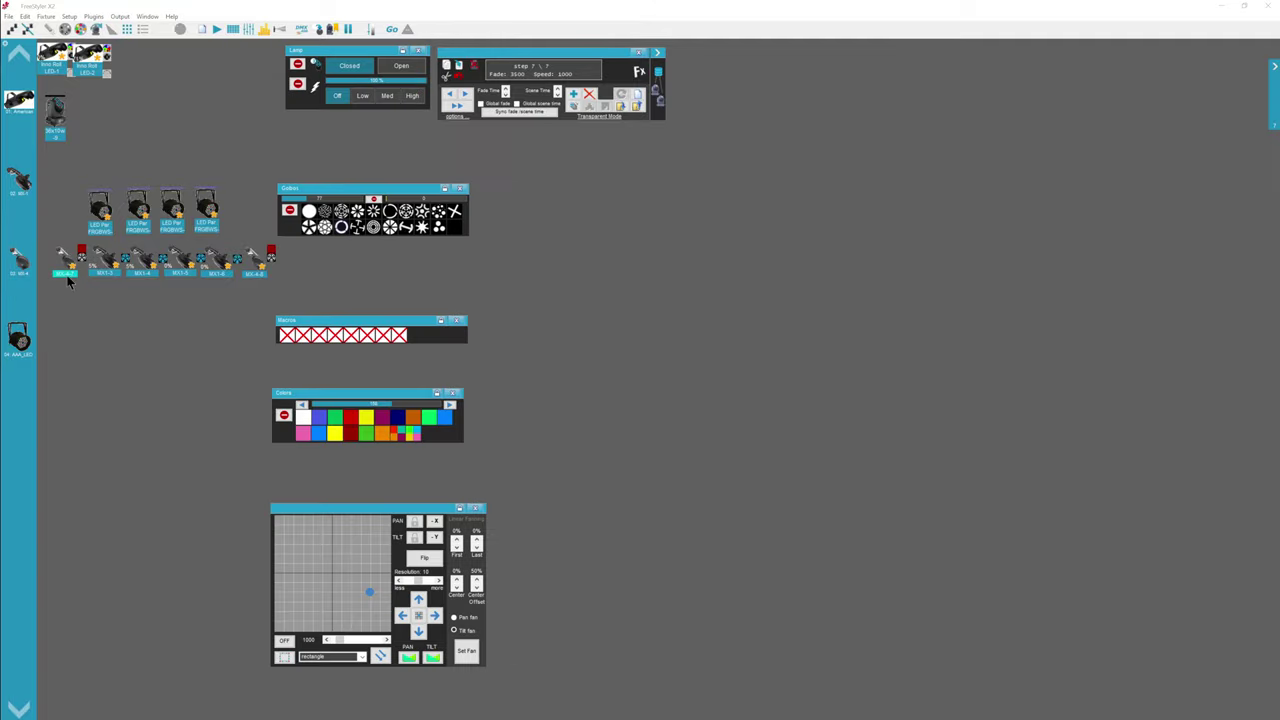
click(286, 279)
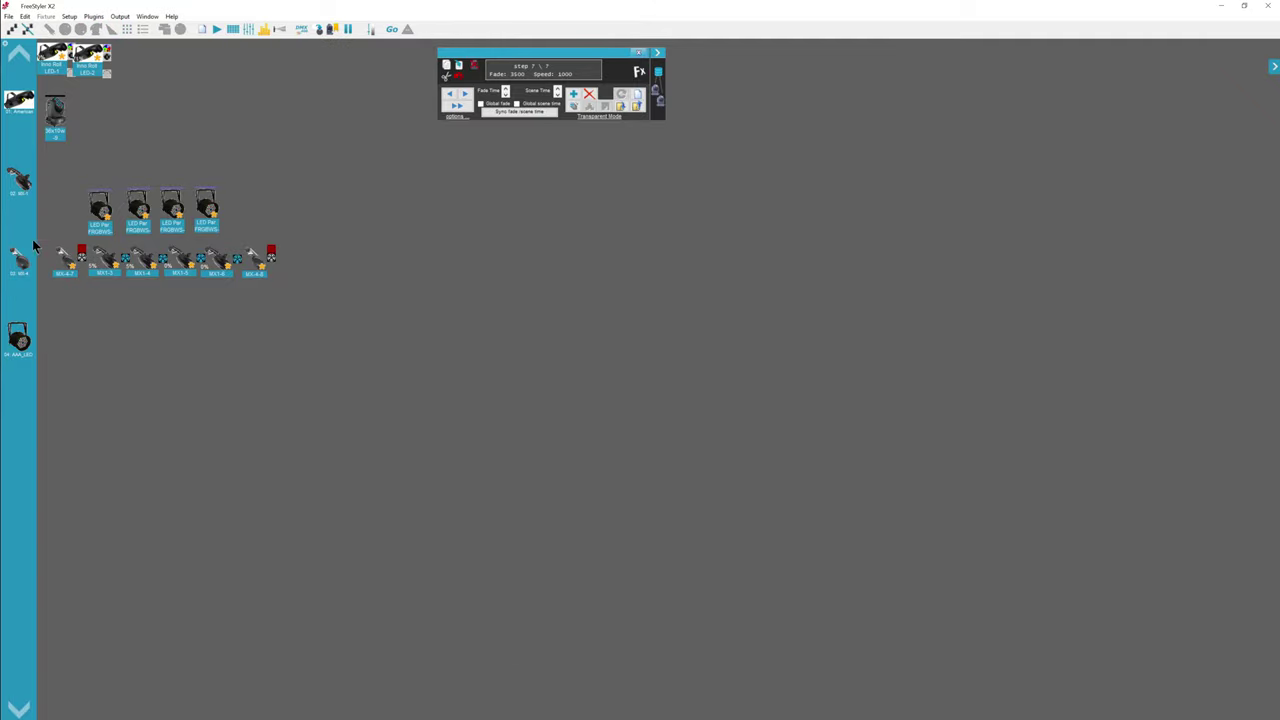
drag(40, 245, 269, 479)
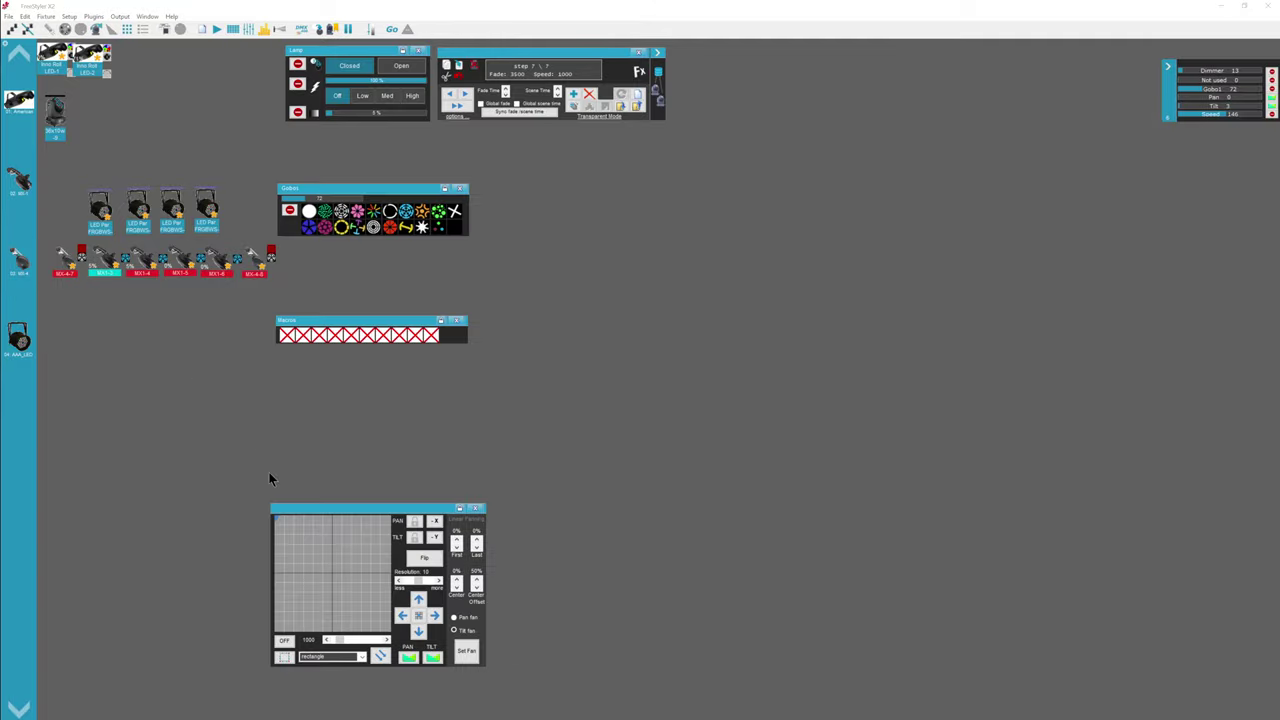
click(573, 93)
drag(384, 524, 391, 526)
click(573, 93)
mouse_move(385, 620)
mouse_down()
mouse_move(286, 609)
mouse_move(277, 627)
mouse_up()
click(574, 94)
click(576, 95)
click(335, 578)
Add successive sequence steps that switch all six MX heads through different gobos, including gobo values 12 and 36
click(573, 94)
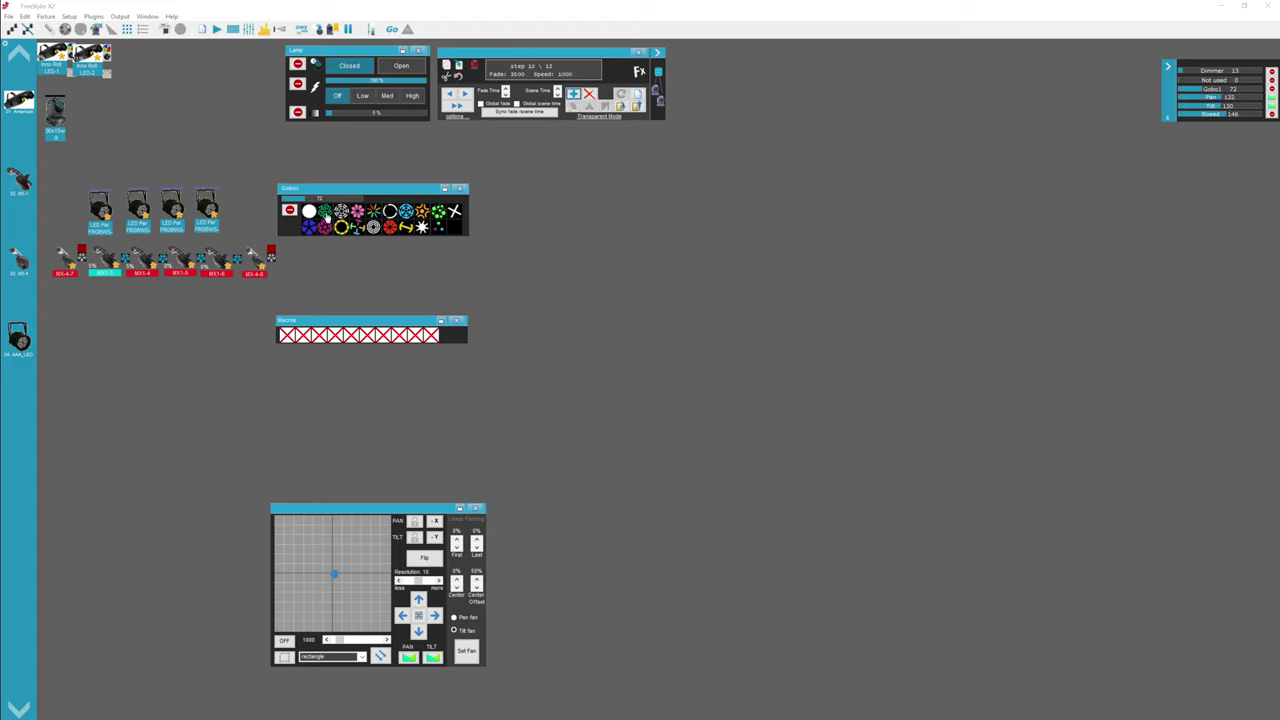
click(289, 210)
click(574, 94)
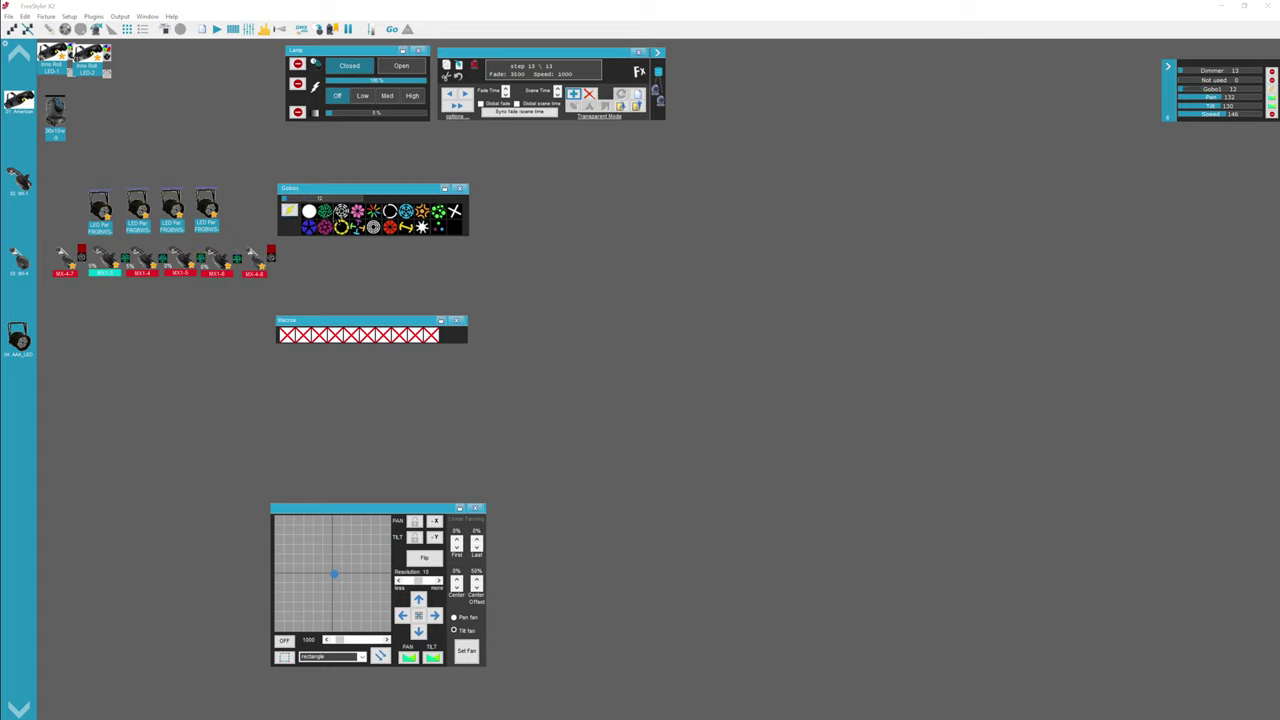
click(574, 94)
click(573, 94)
click(378, 215)
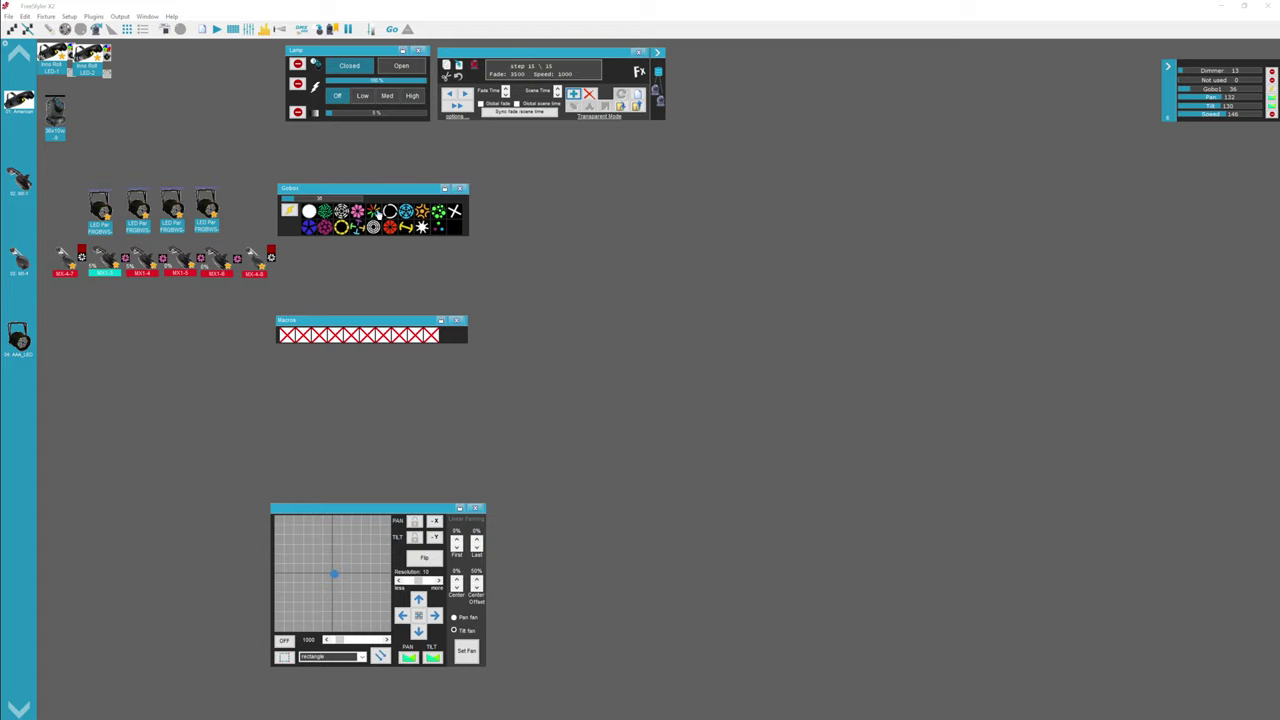
click(573, 94)
click(400, 214)
click(573, 94)
click(406, 226)
click(573, 94)
Select the moving wash head, set it to green at dimmer 171, pan 89 and tilt 67, and add further steps
click(53, 118)
click(300, 426)
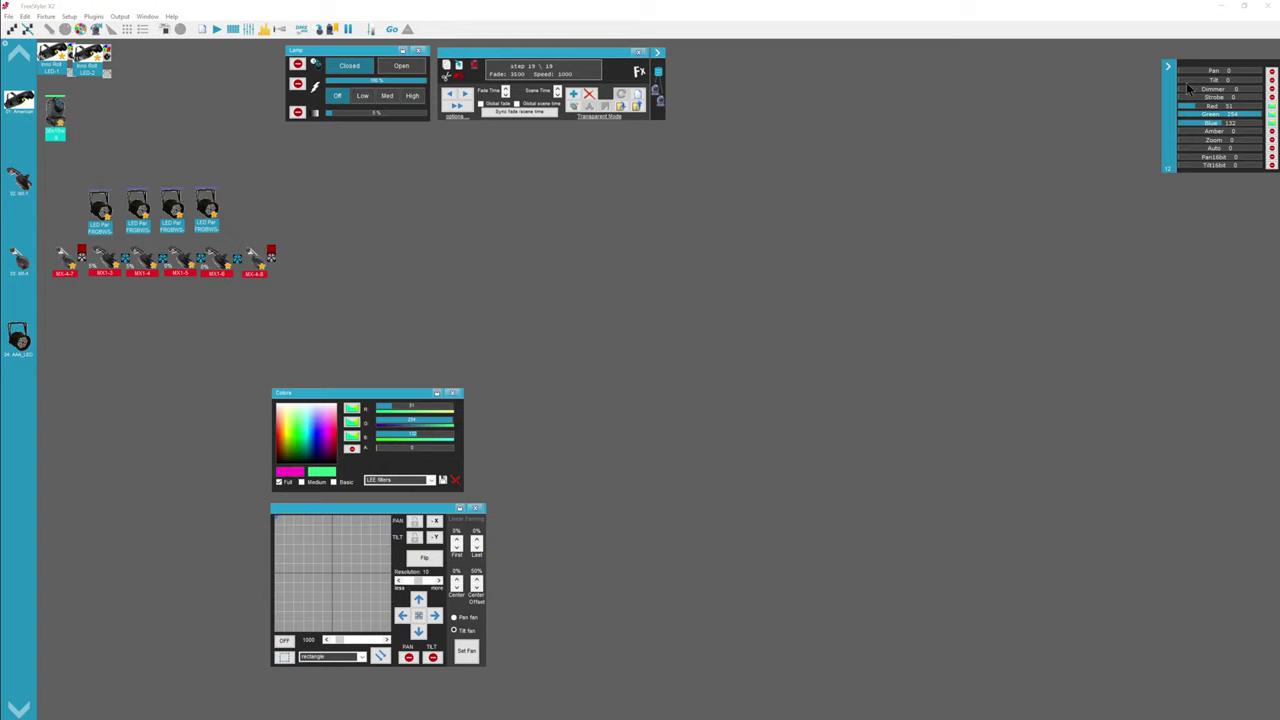
drag(1200, 90, 1234, 92)
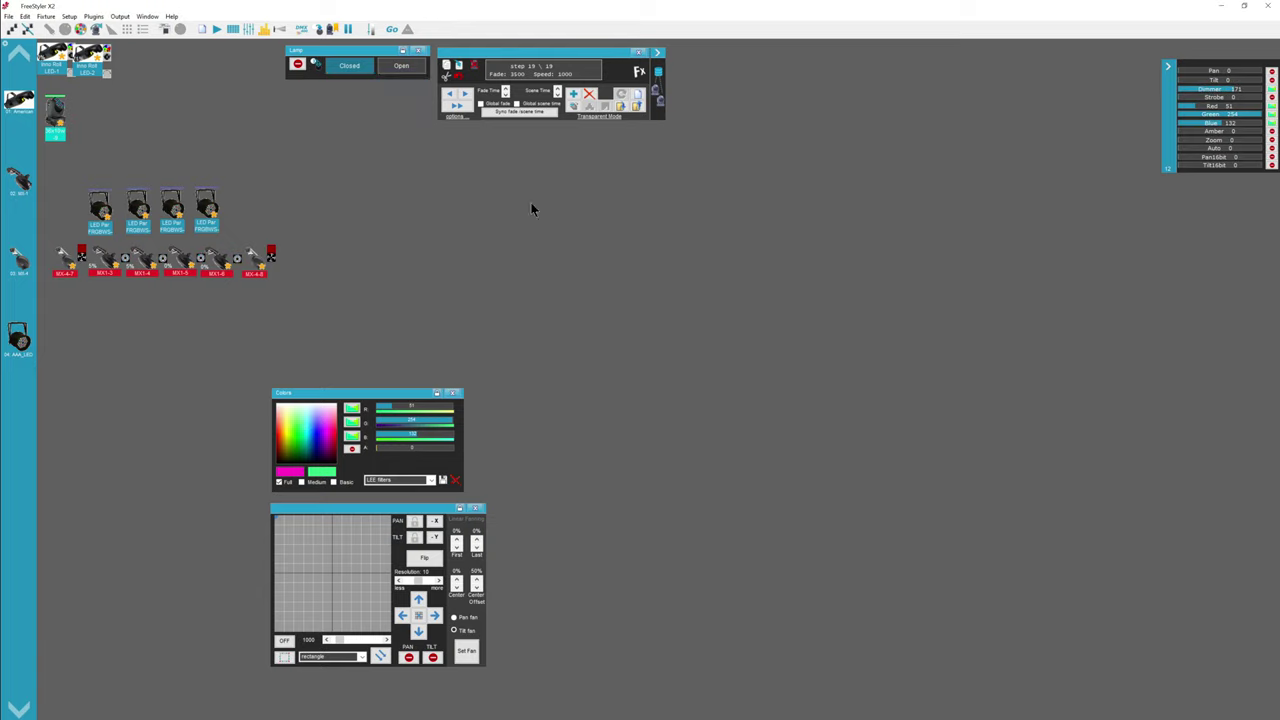
click(315, 548)
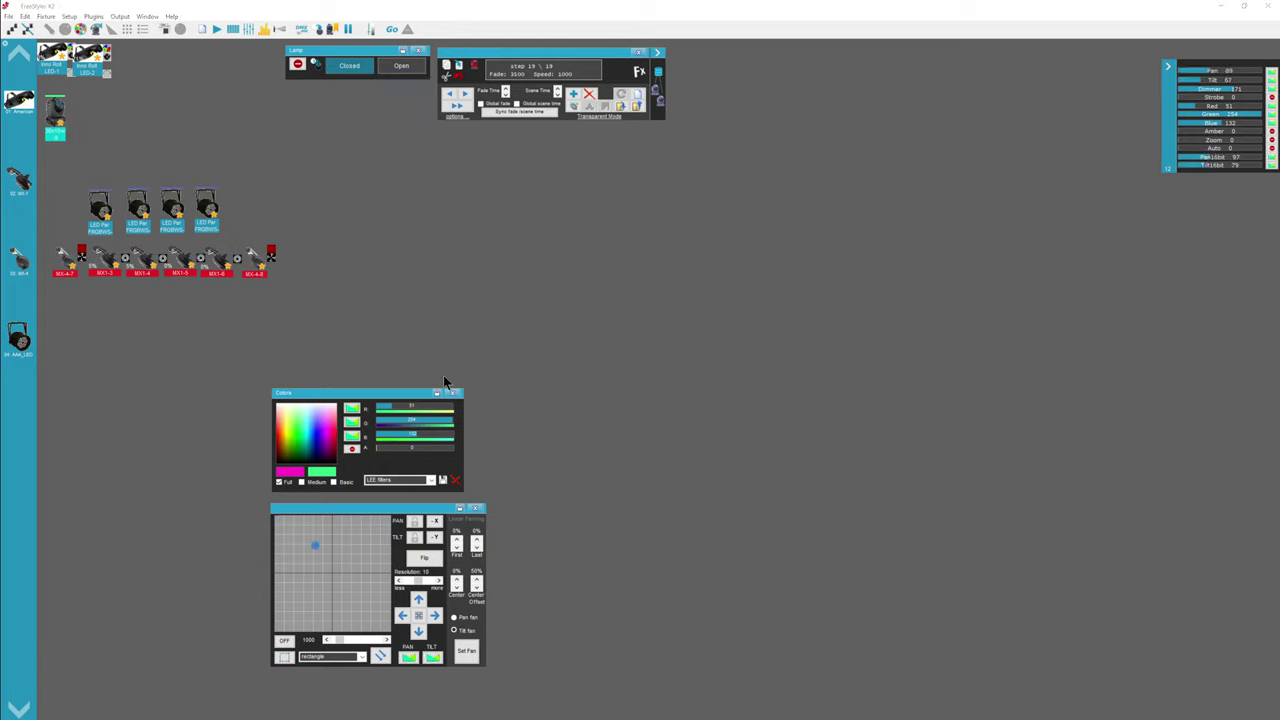
click(573, 93)
click(573, 95)
Play the sequence back and stop it after checking the steps
click(620, 108)
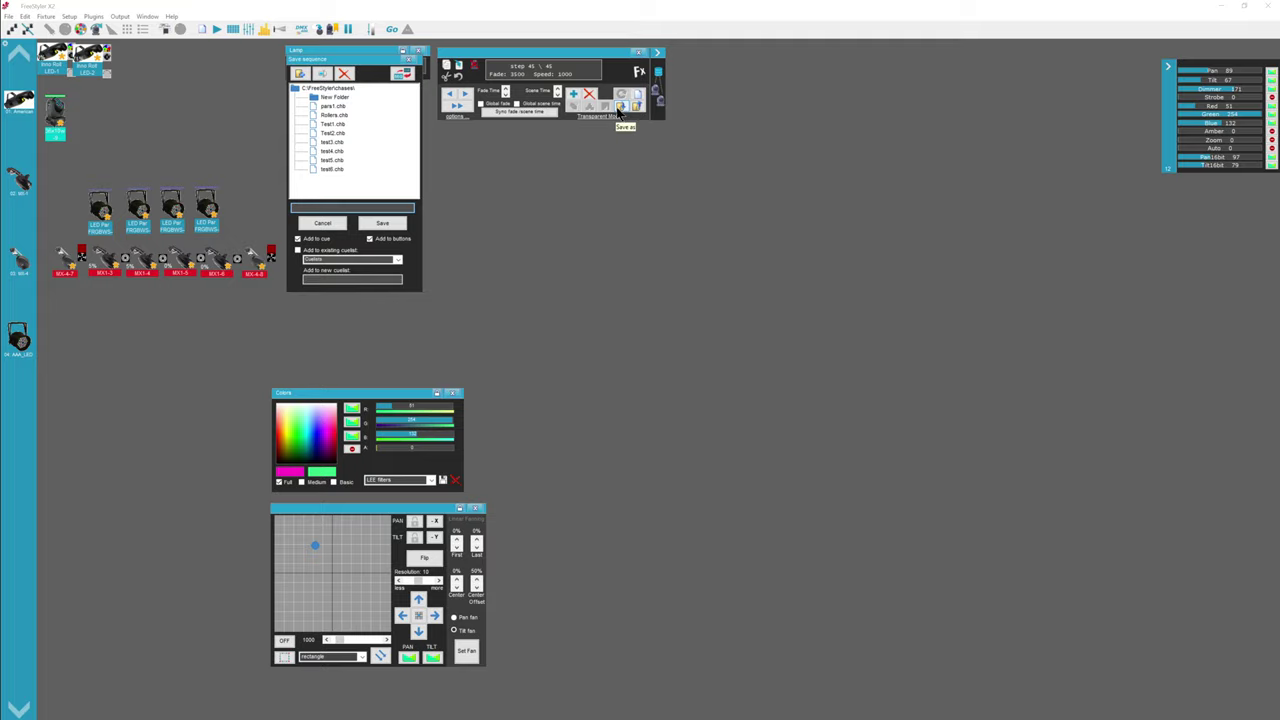
click(410, 70)
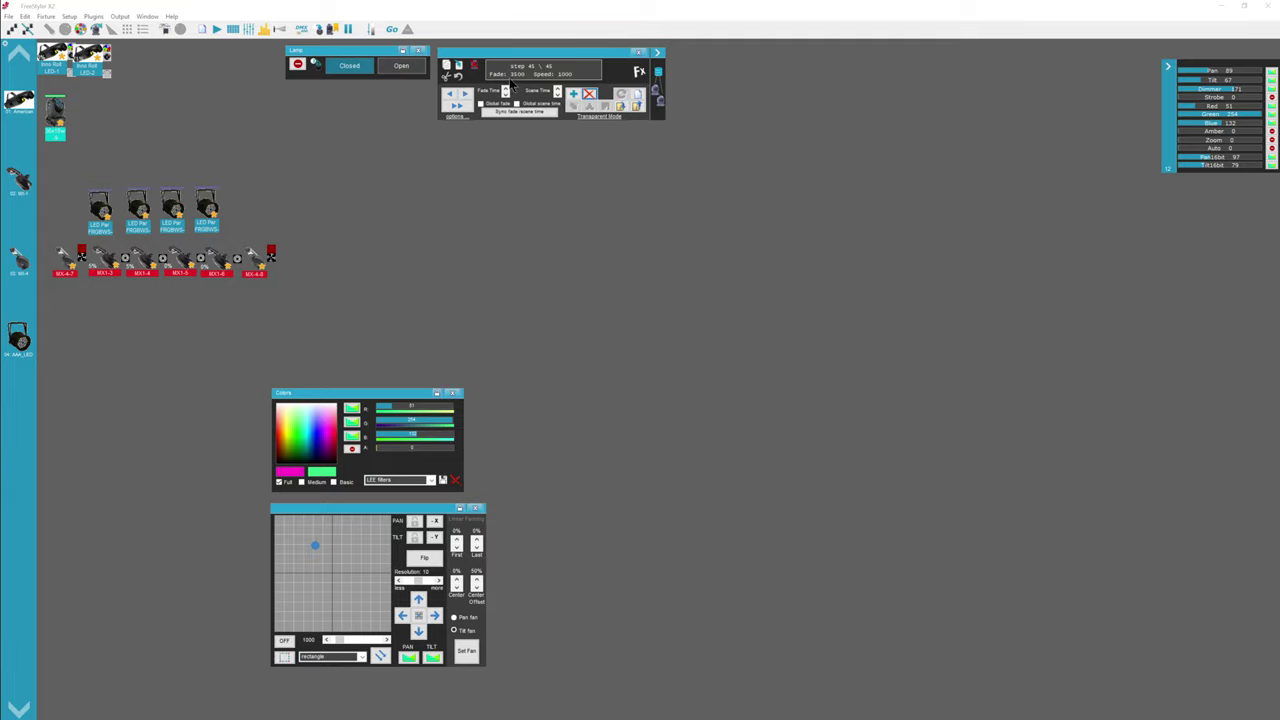
click(456, 106)
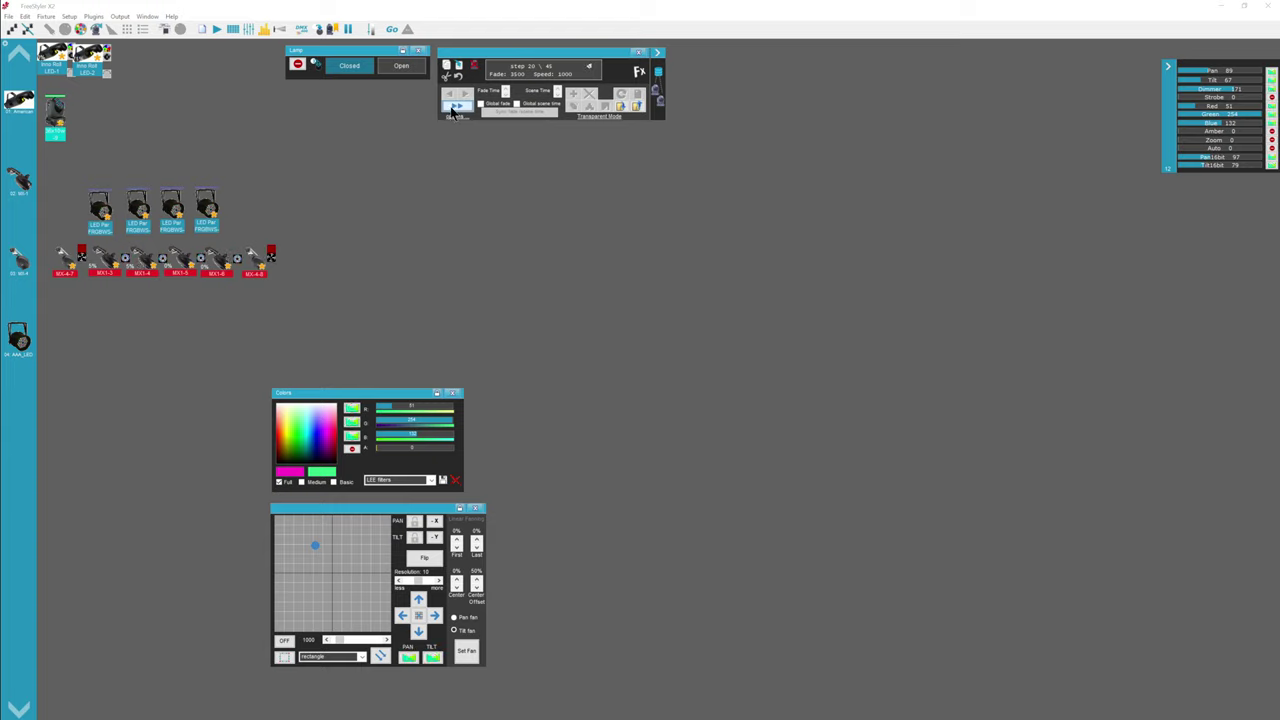
click(452, 110)
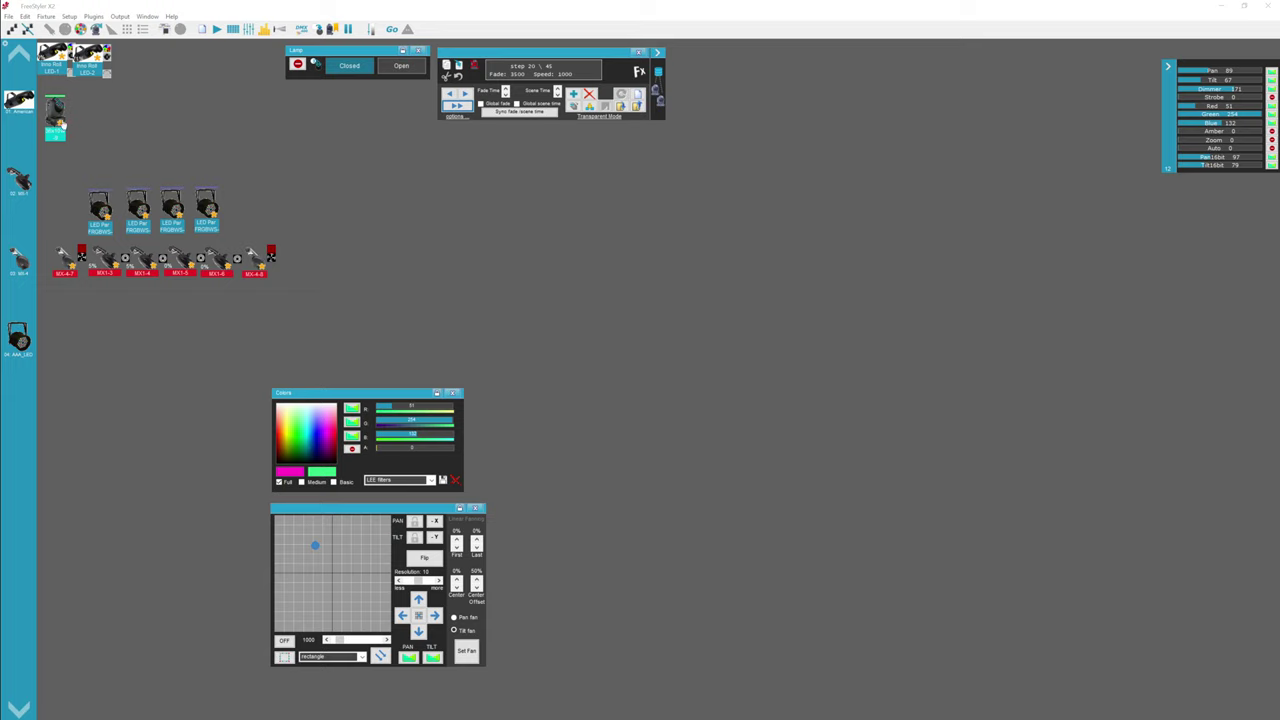
Try the moving wash head's dimmer at 132 and replay the sequence
click(64, 124)
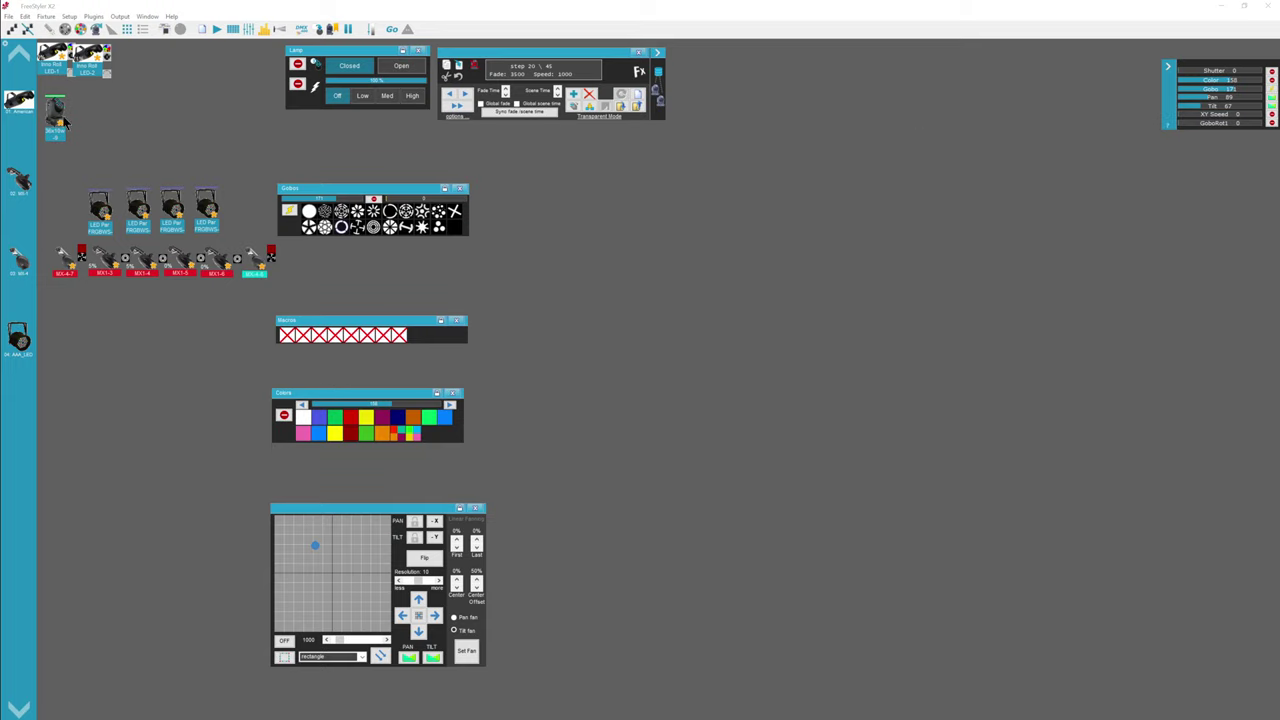
click(58, 117)
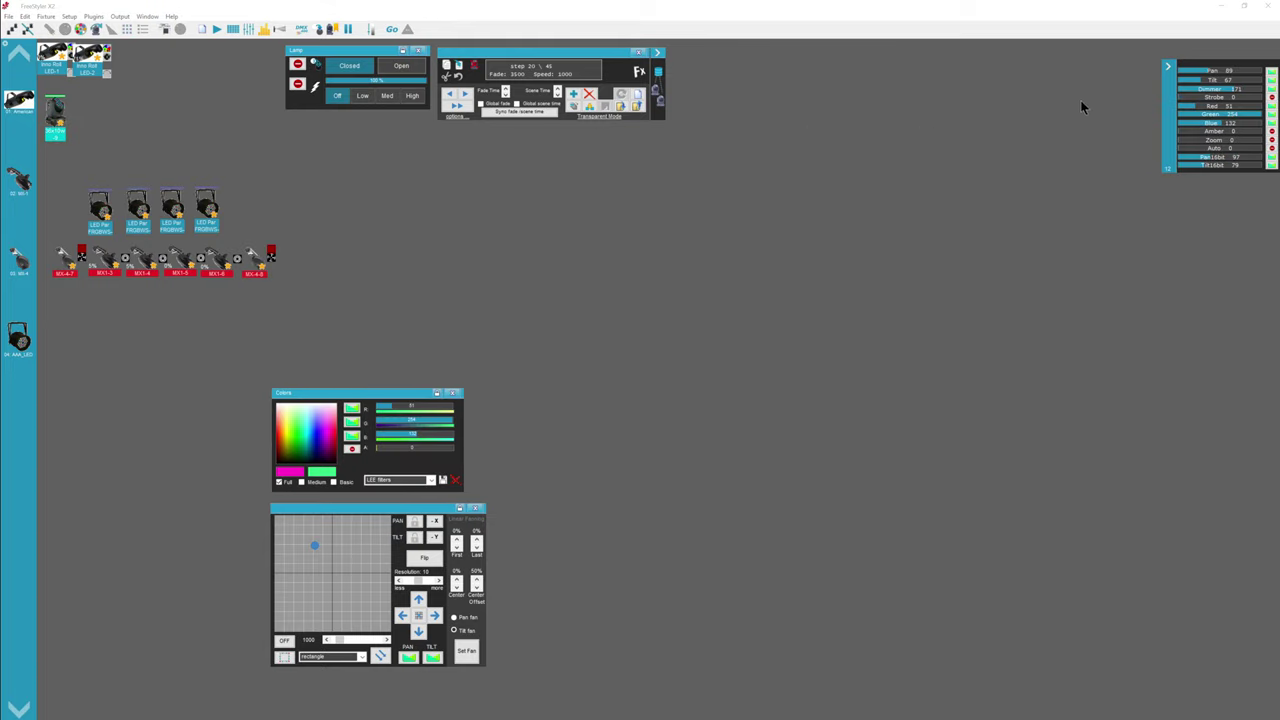
click(1228, 92)
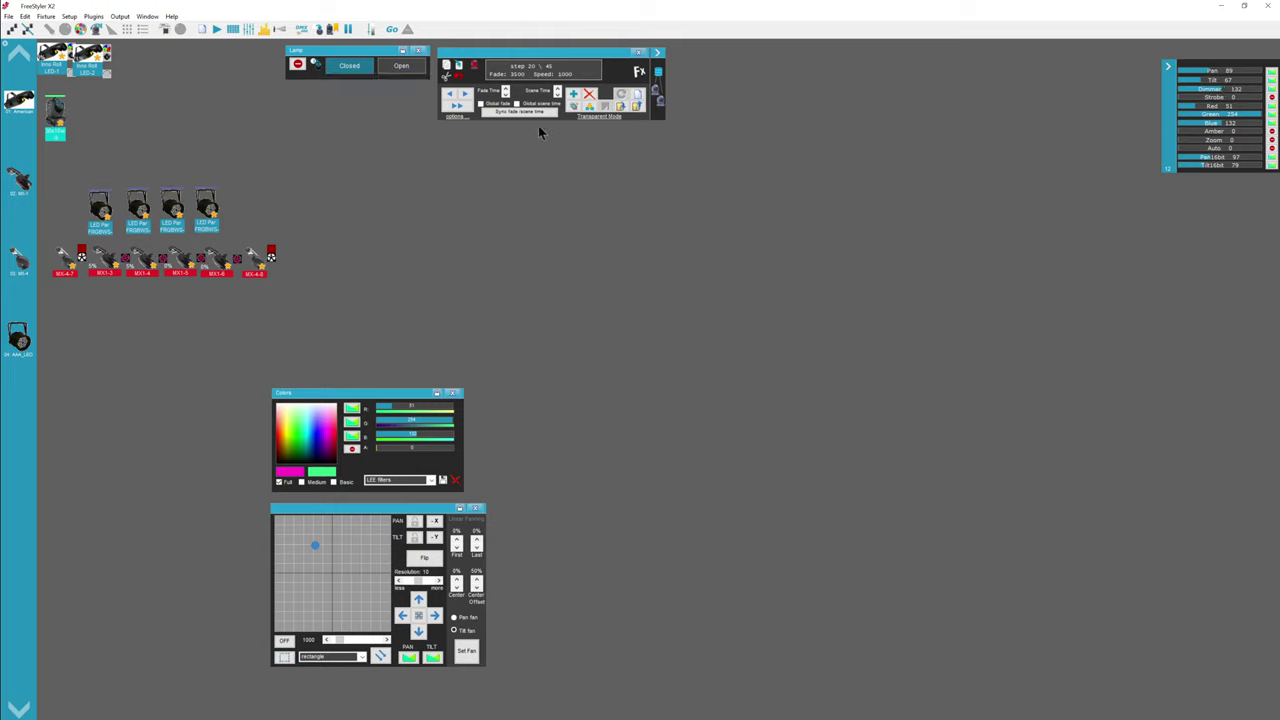
click(463, 100)
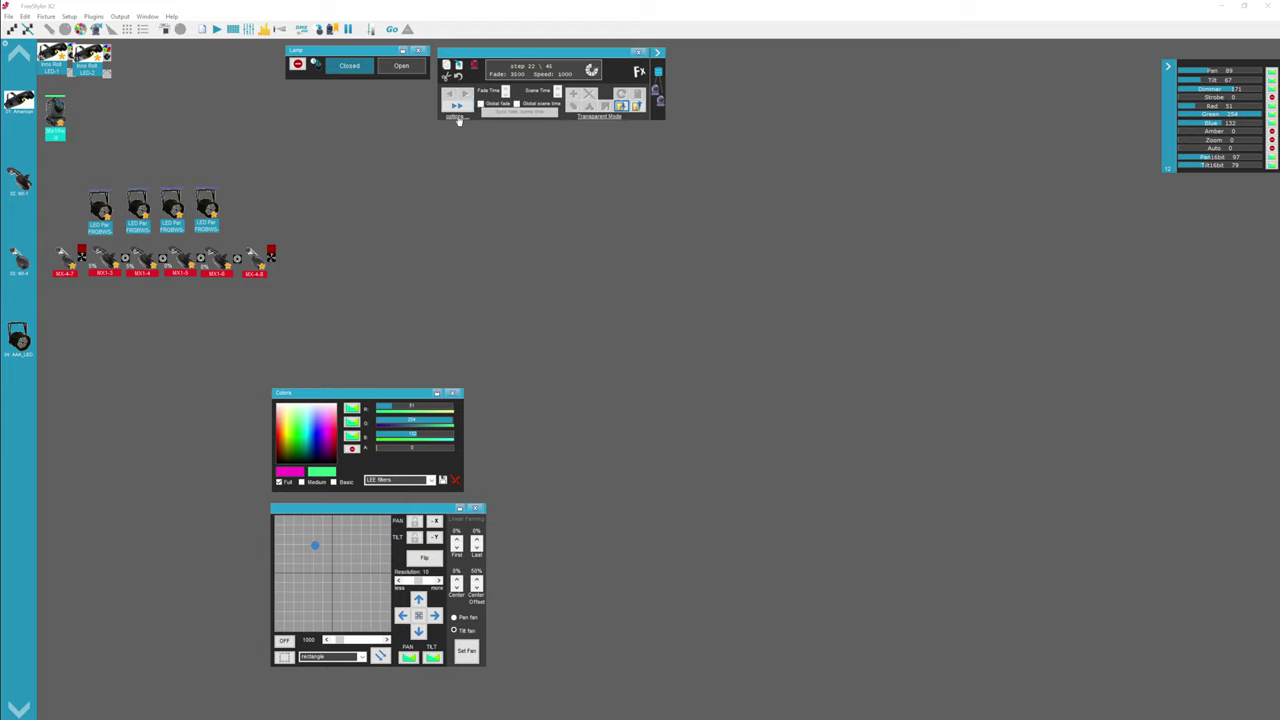
Save the sequence as test7
click(456, 117)
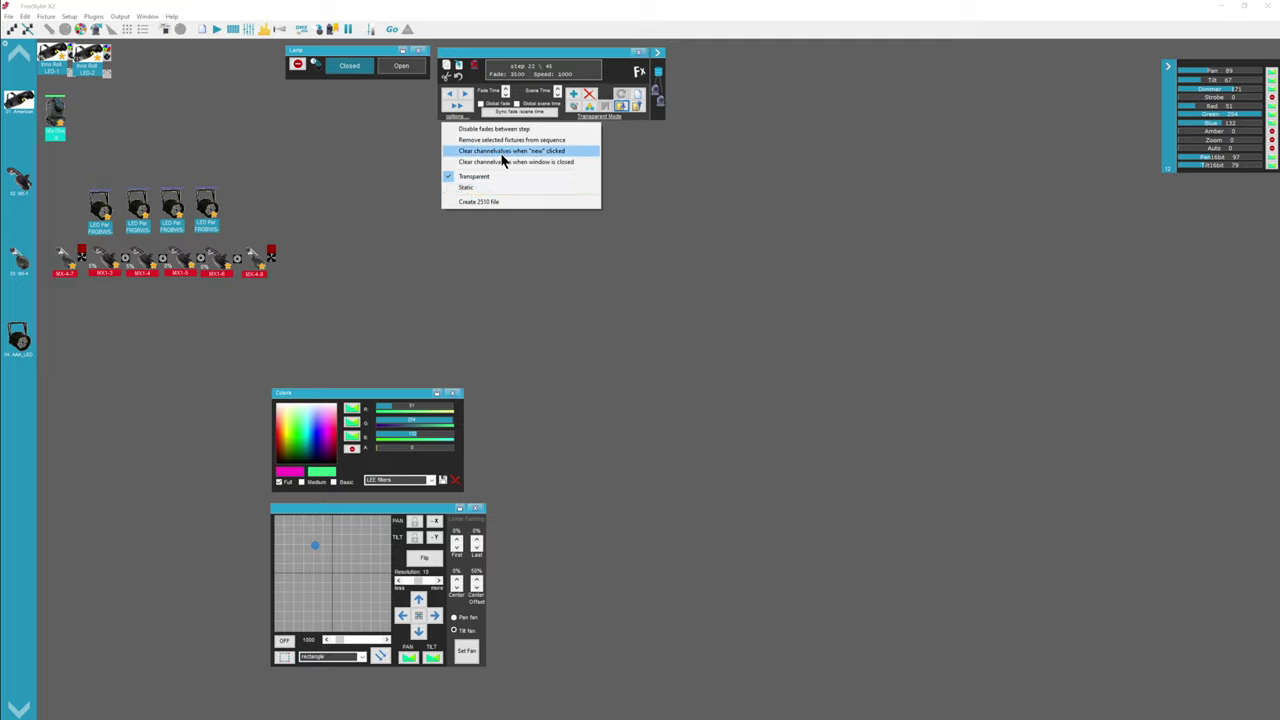
click(607, 96)
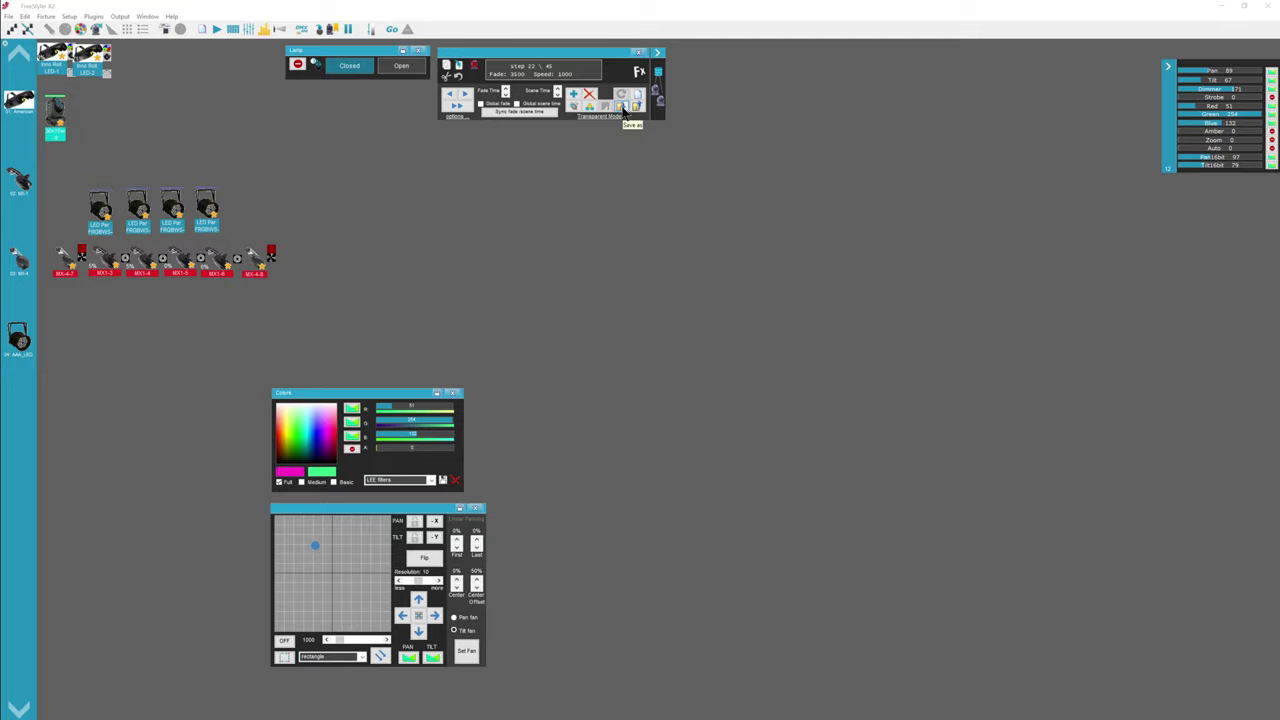
click(622, 107)
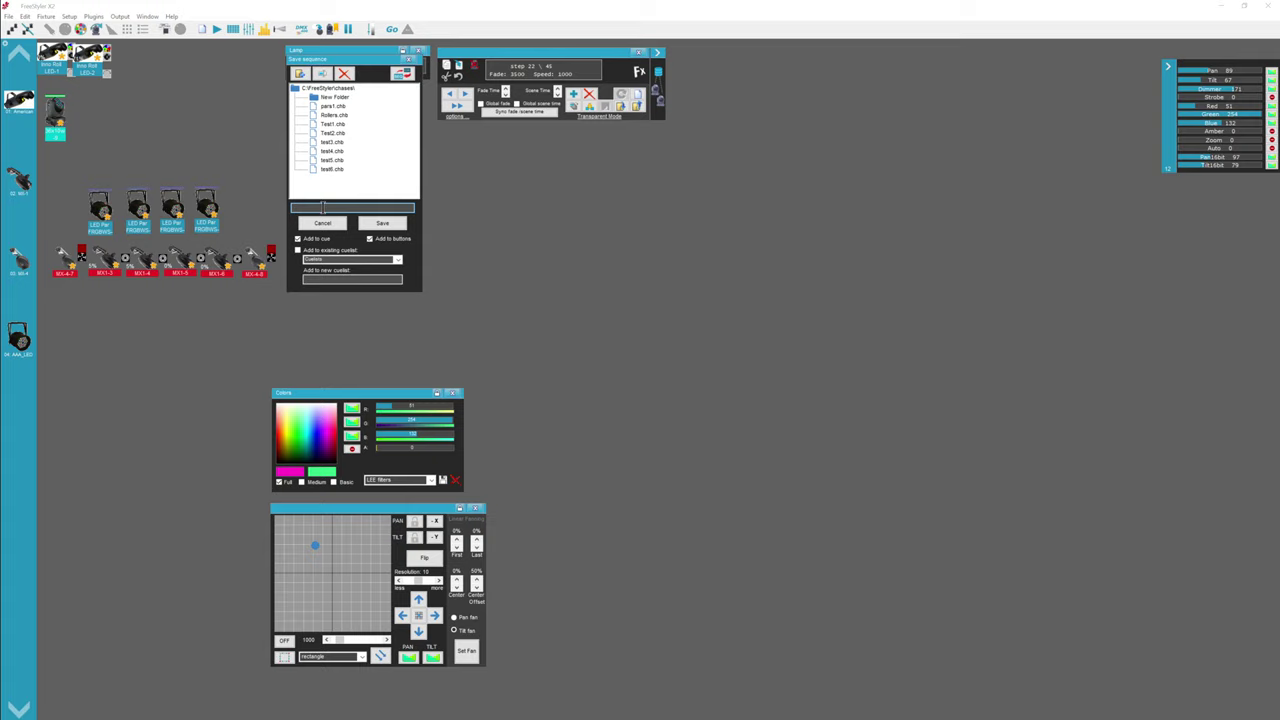
text(7)
click(378, 226)
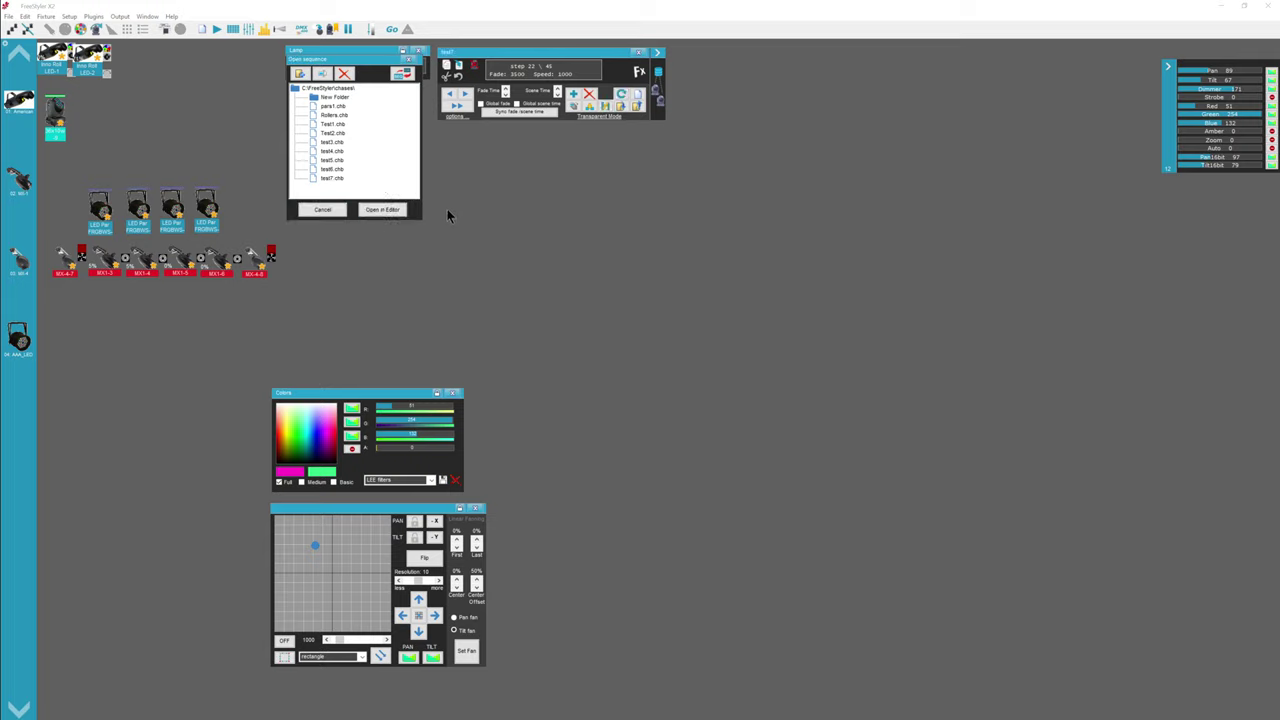
Open the cue list, move the Test2 cue into the first row in place of Test1, and close the sequence browser
drag(360, 59, 372, 113)
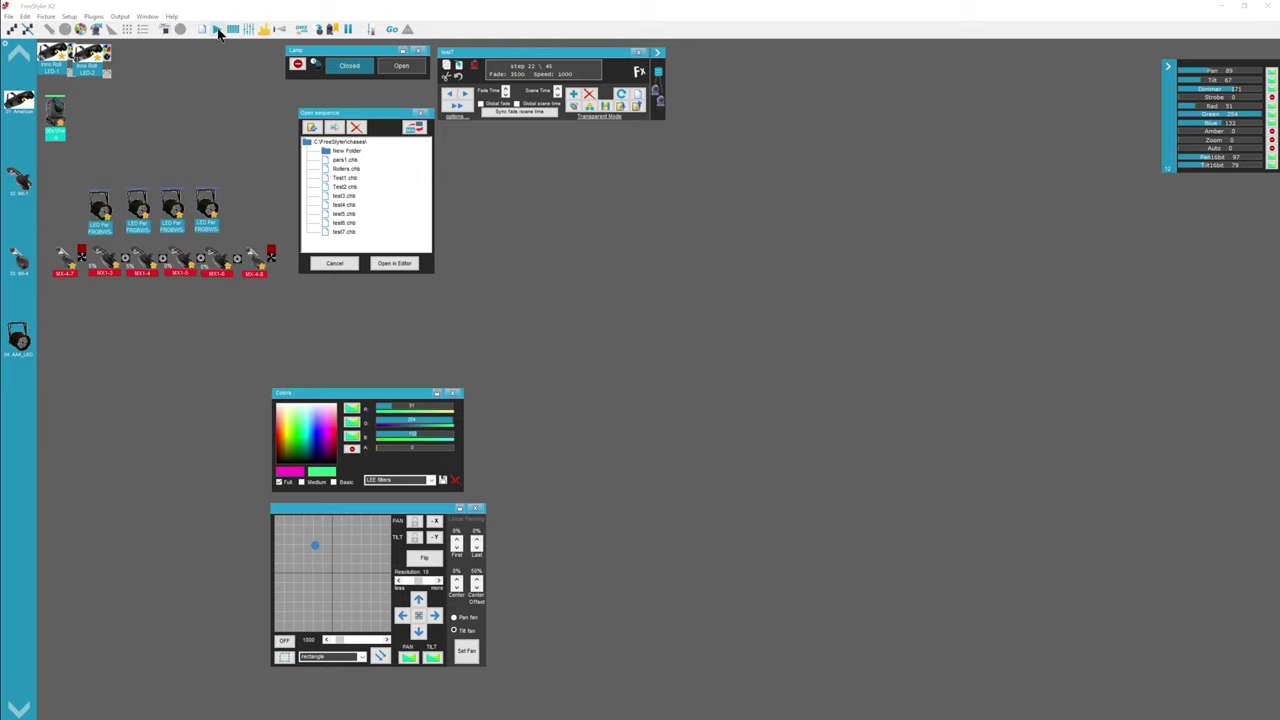
click(217, 30)
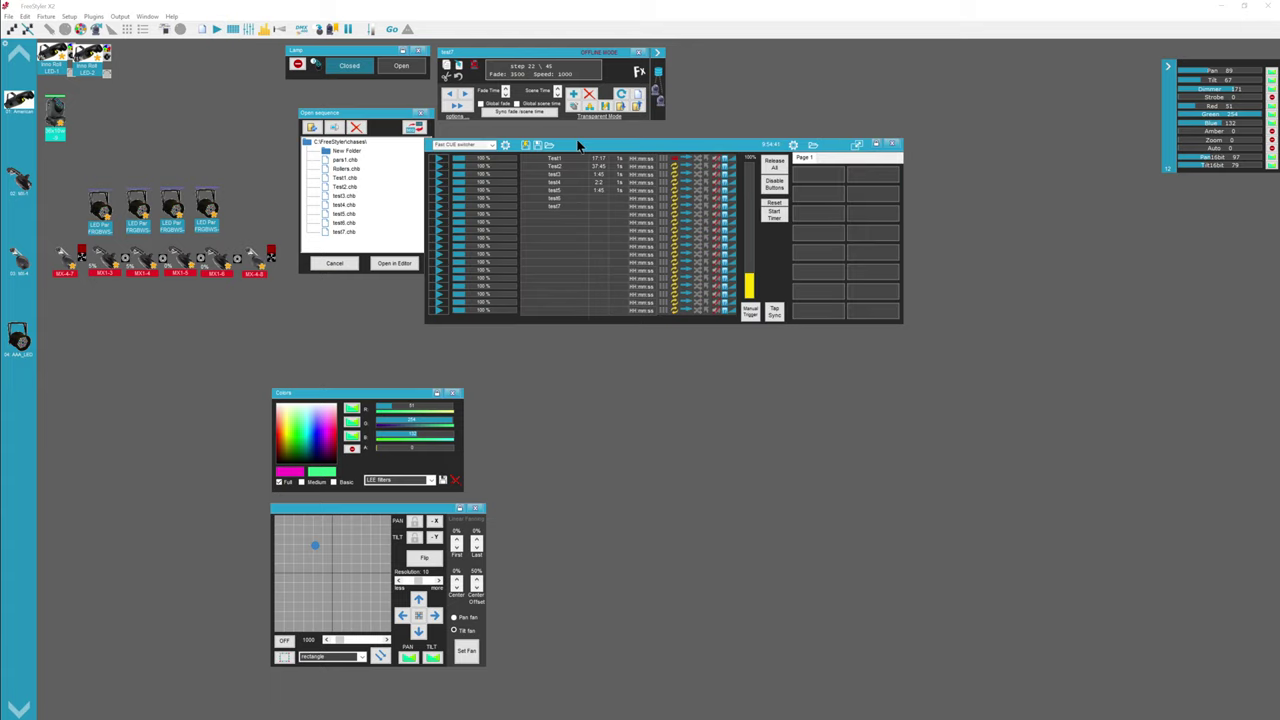
drag(577, 145, 582, 140)
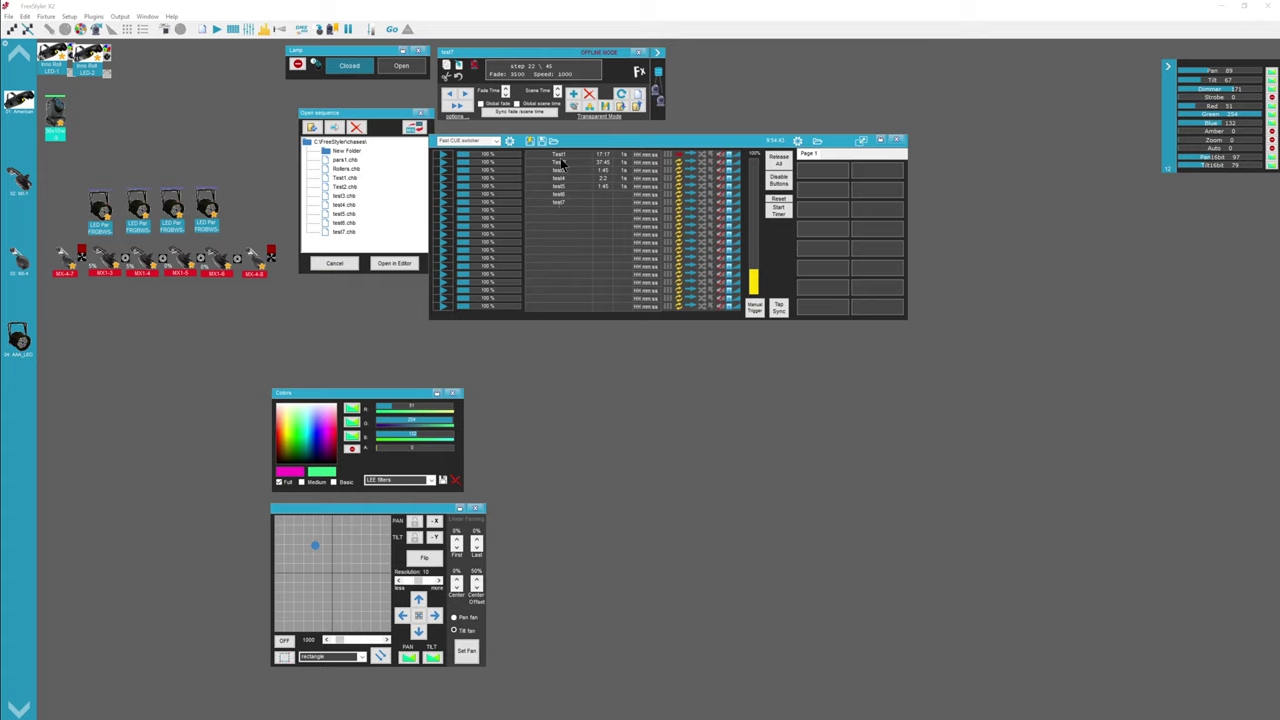
right_click(561, 162)
click(577, 172)
drag(562, 162, 560, 154)
drag(408, 117, 380, 120)
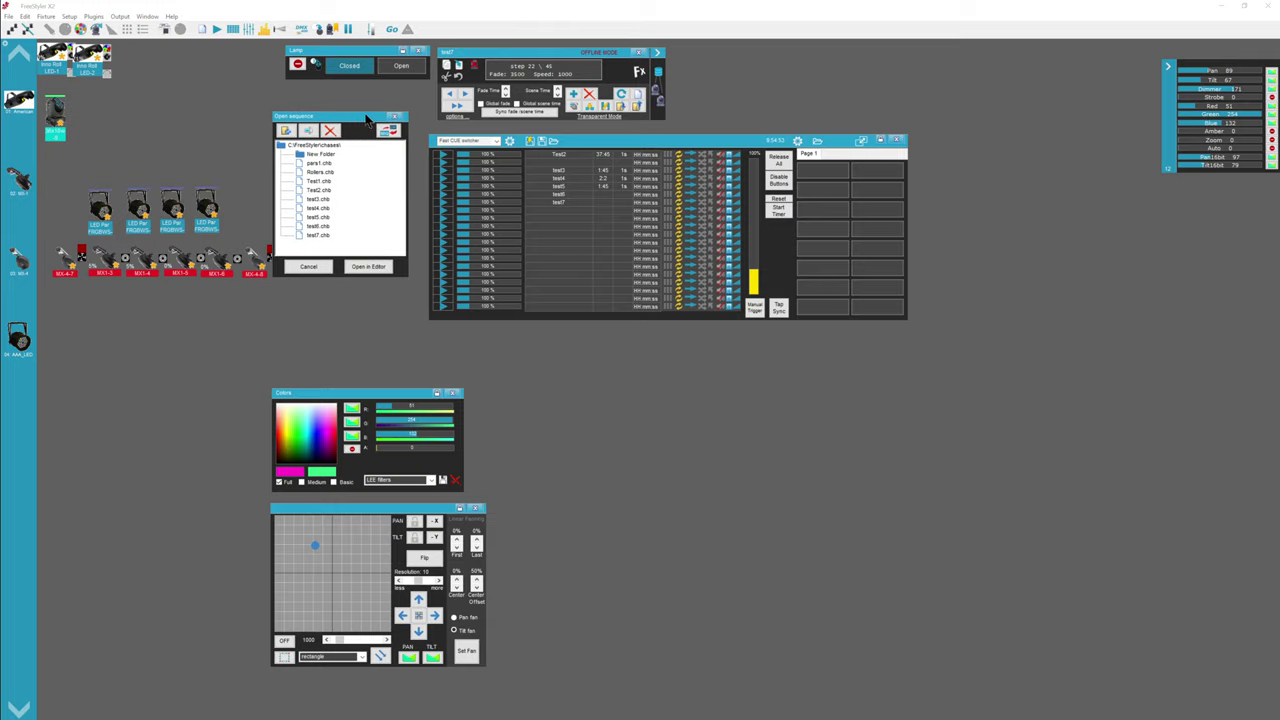
click(396, 116)
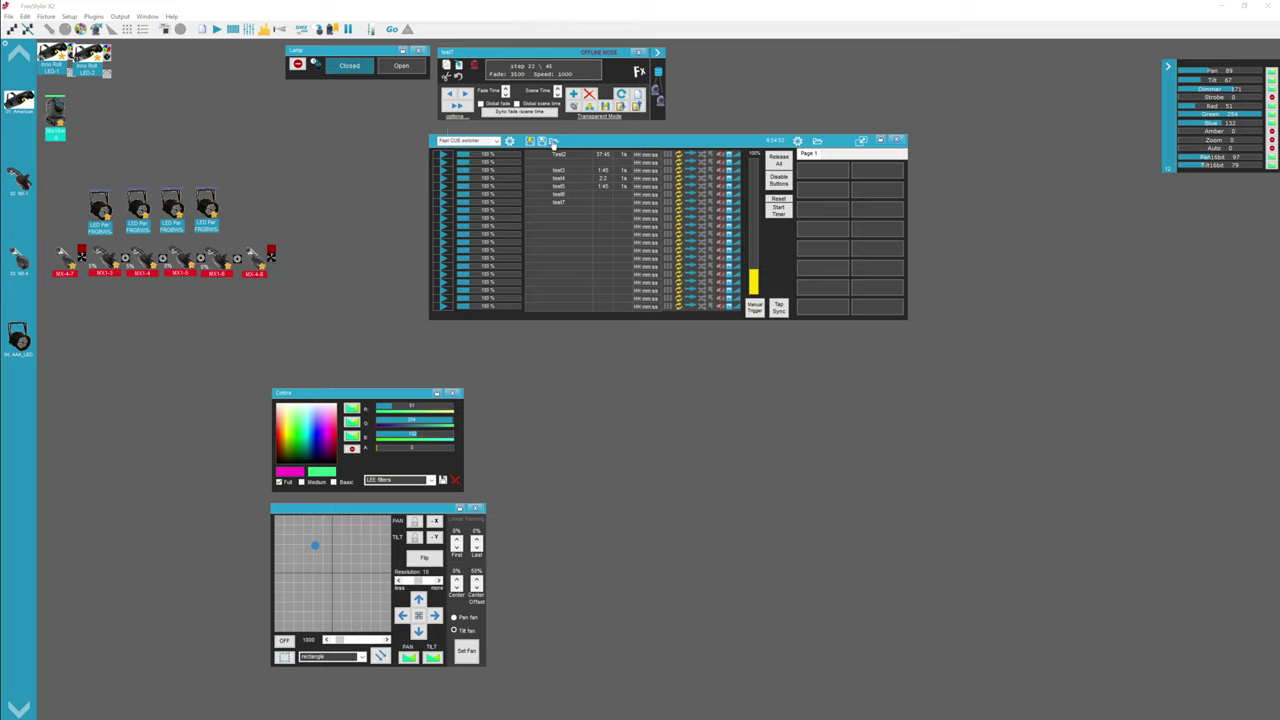
Insert the Rollers sequence into cue row 2 and pars1 into row 4, moving the test4 cue down to row 9
click(553, 142)
drag(325, 116, 350, 117)
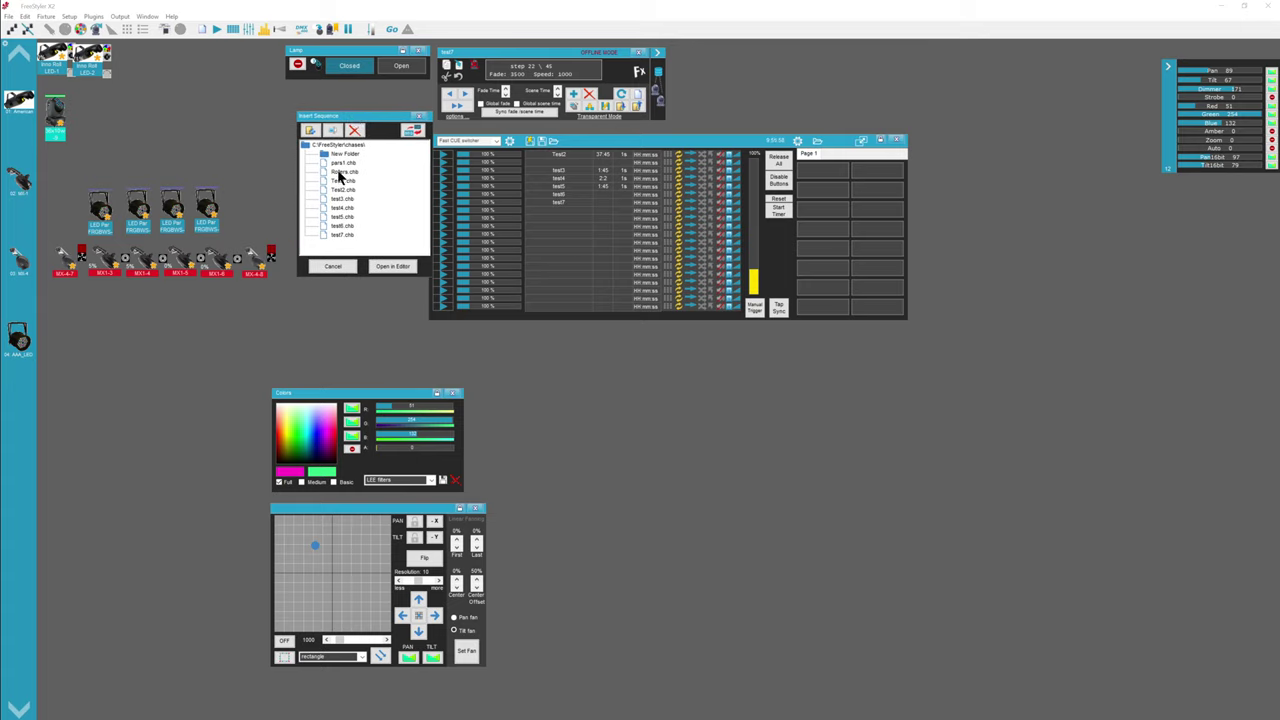
drag(340, 174, 560, 218)
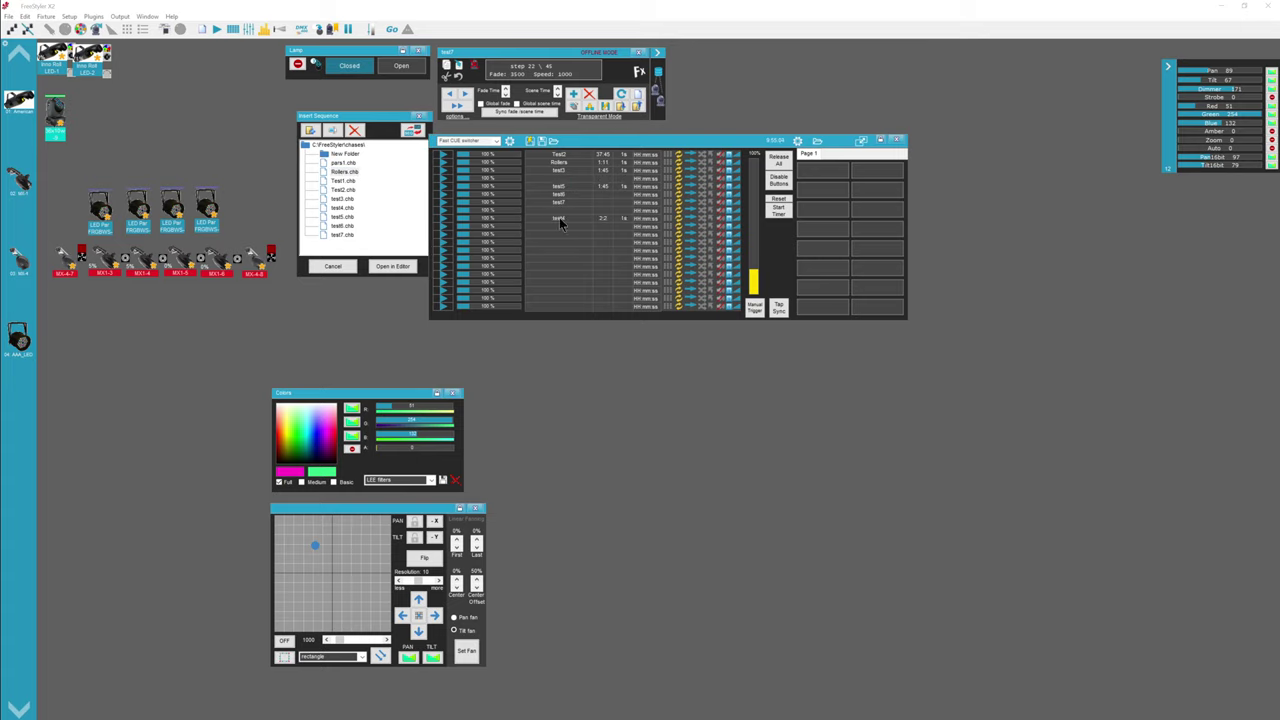
click(342, 162)
drag(550, 184, 558, 186)
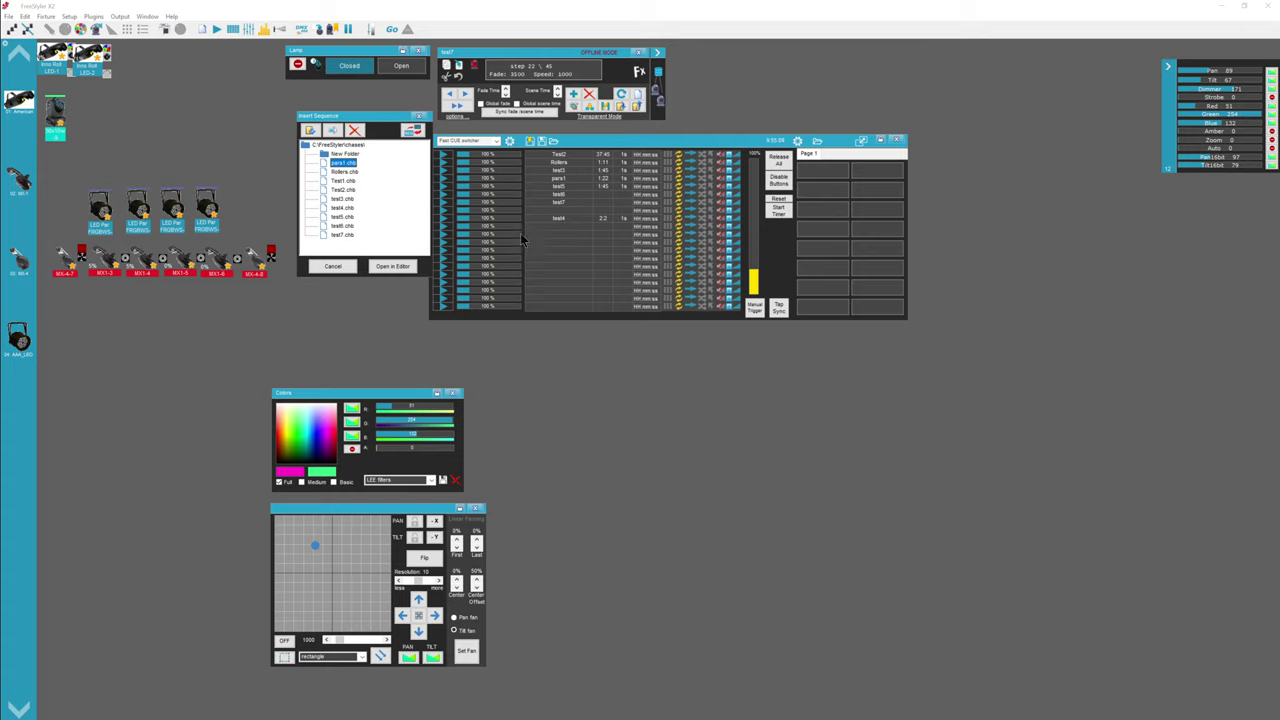
Fill cue rows 8 and 10 to 13 with more saved sequences, including test3, Test2 and test4
drag(340, 226, 472, 215)
drag(552, 213, 565, 220)
drag(350, 199, 545, 226)
drag(340, 222, 524, 232)
click(342, 189)
drag(553, 246, 553, 246)
drag(342, 207, 459, 228)
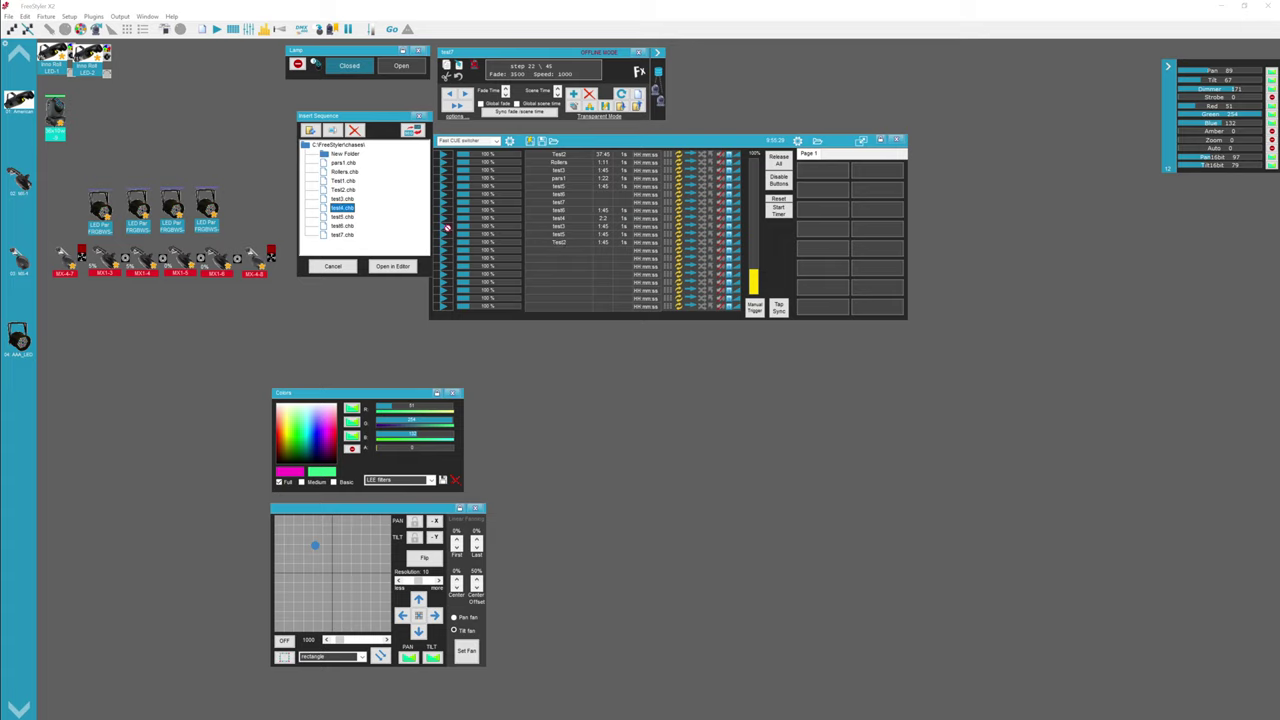
Reverse the playback direction of the test4 cue in row 13, toggle its looping, and start the cue
click(690, 252)
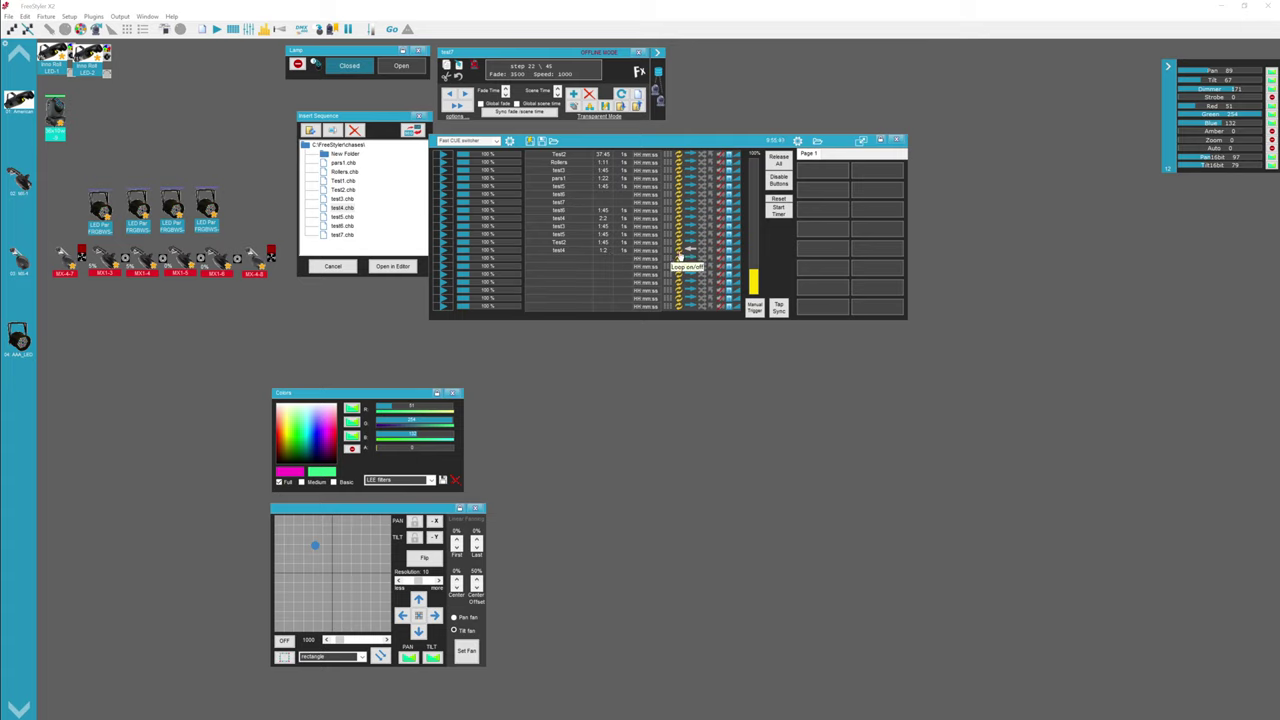
click(679, 252)
click(679, 252)
click(445, 253)
click(445, 251)
Enable looping of all sequences in the cue list options
click(510, 142)
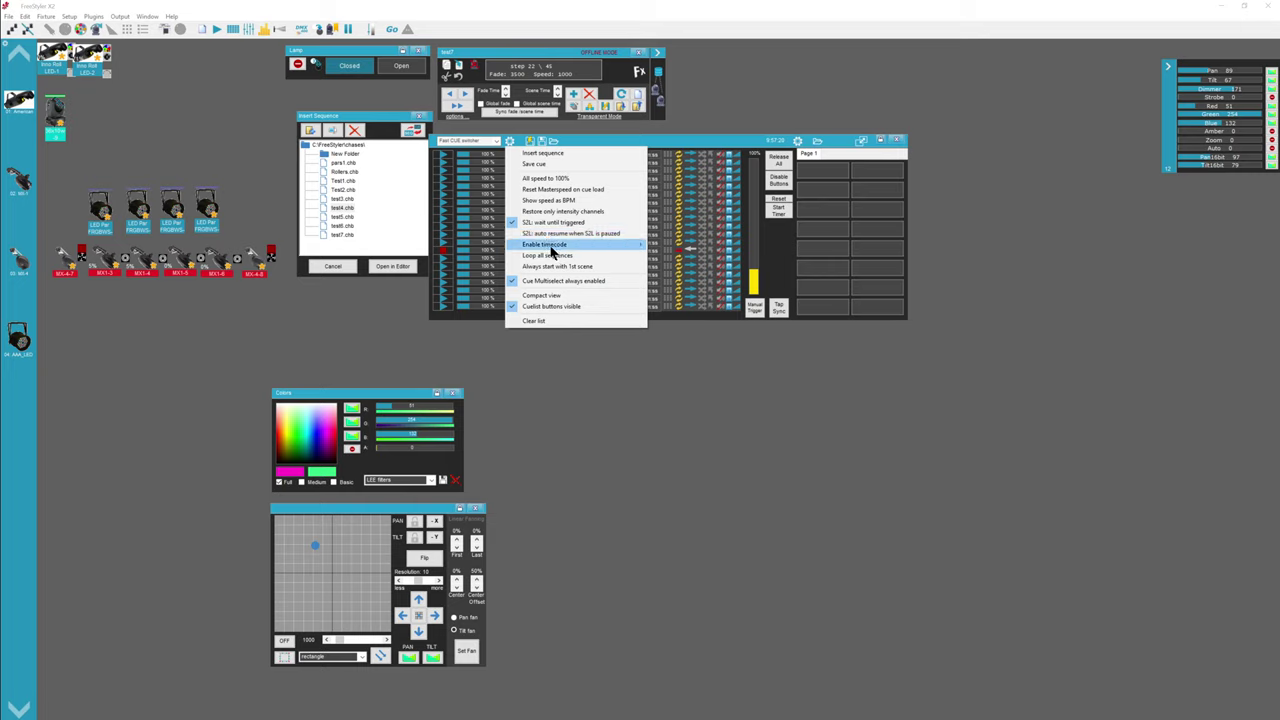
mouse_move(550, 247)
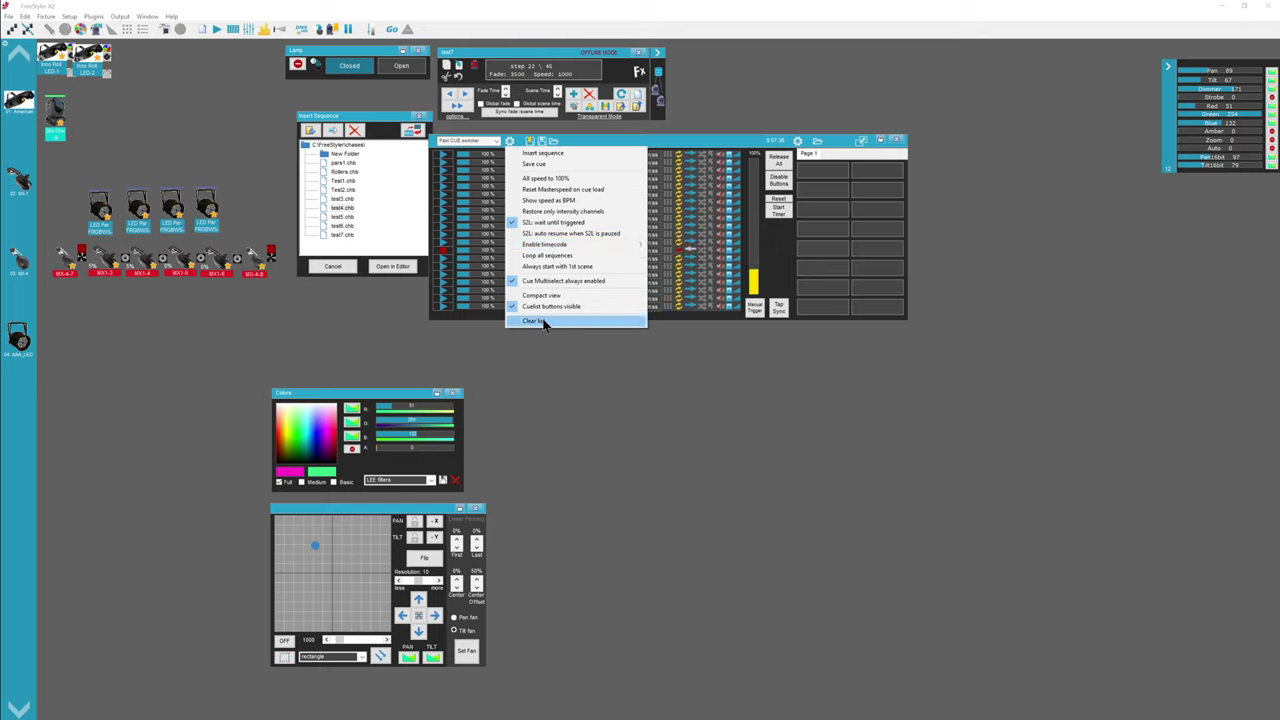
click(557, 257)
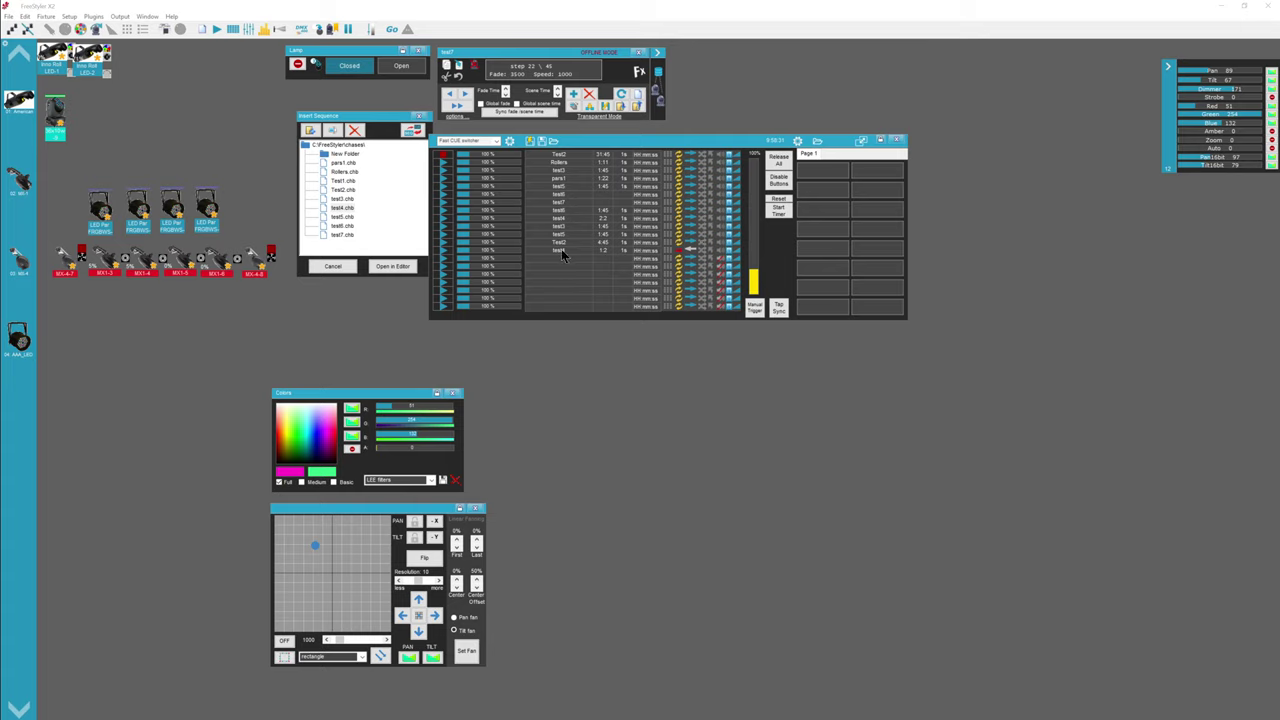
drag(562, 256, 556, 192)
drag(566, 139, 575, 132)
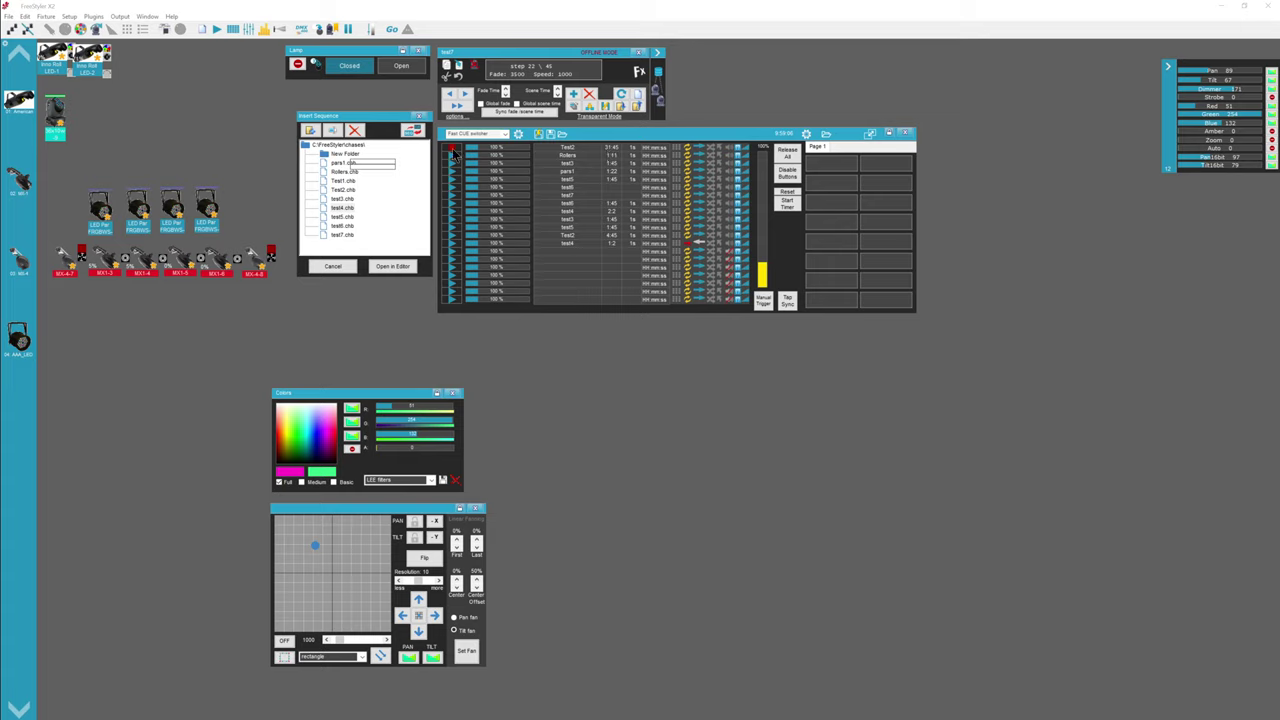
click(505, 134)
click(517, 135)
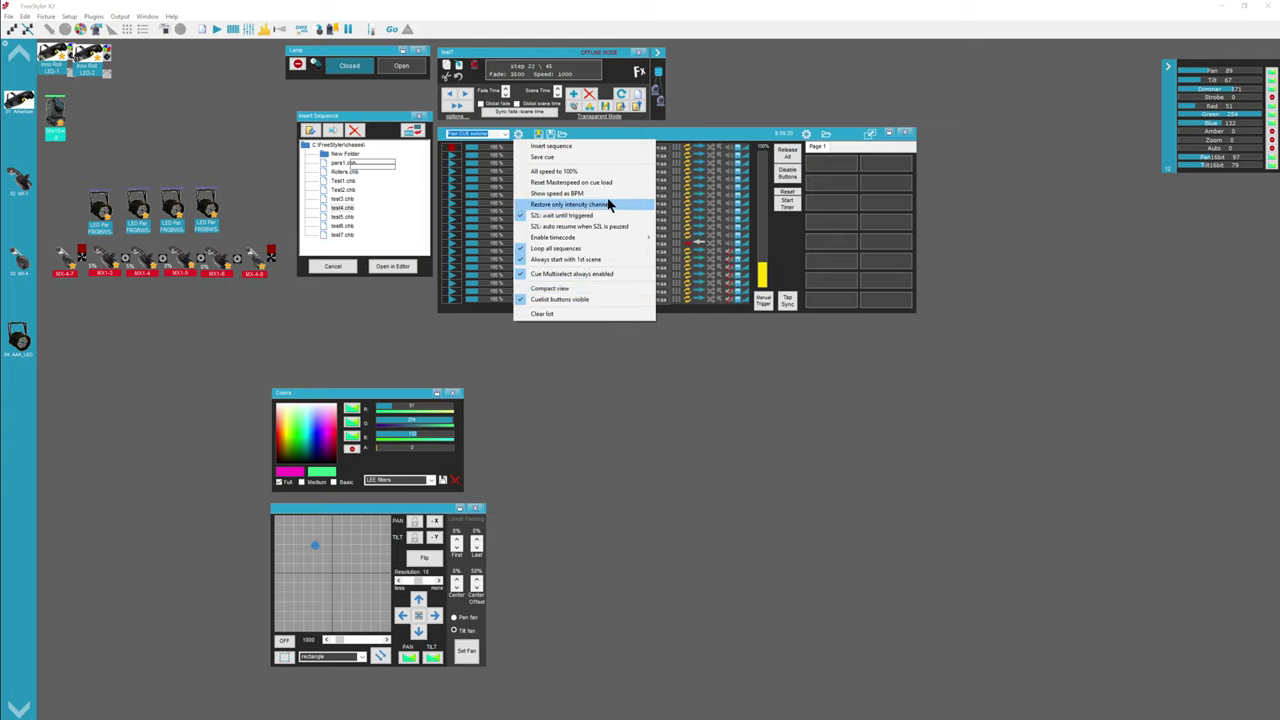
click(604, 134)
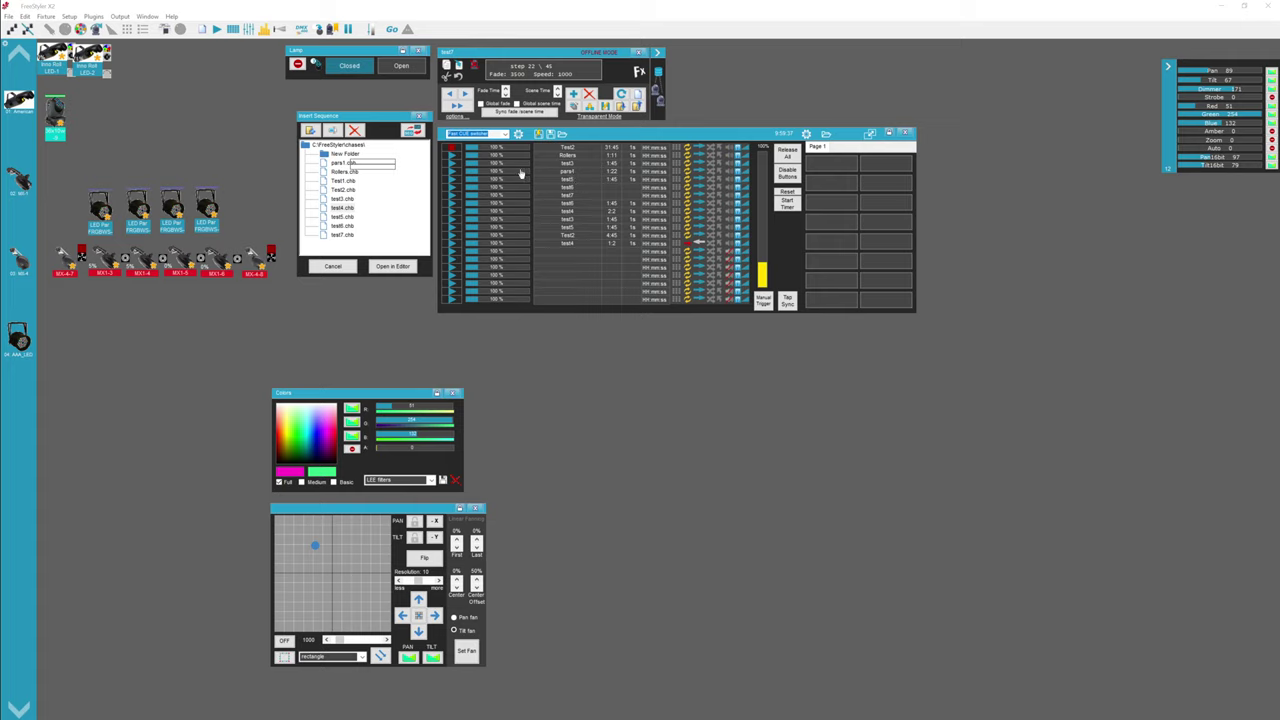
Switch playback between the Test2 and Rollers cues and deselect all fixtures
click(454, 149)
click(452, 158)
click(452, 148)
click(258, 301)
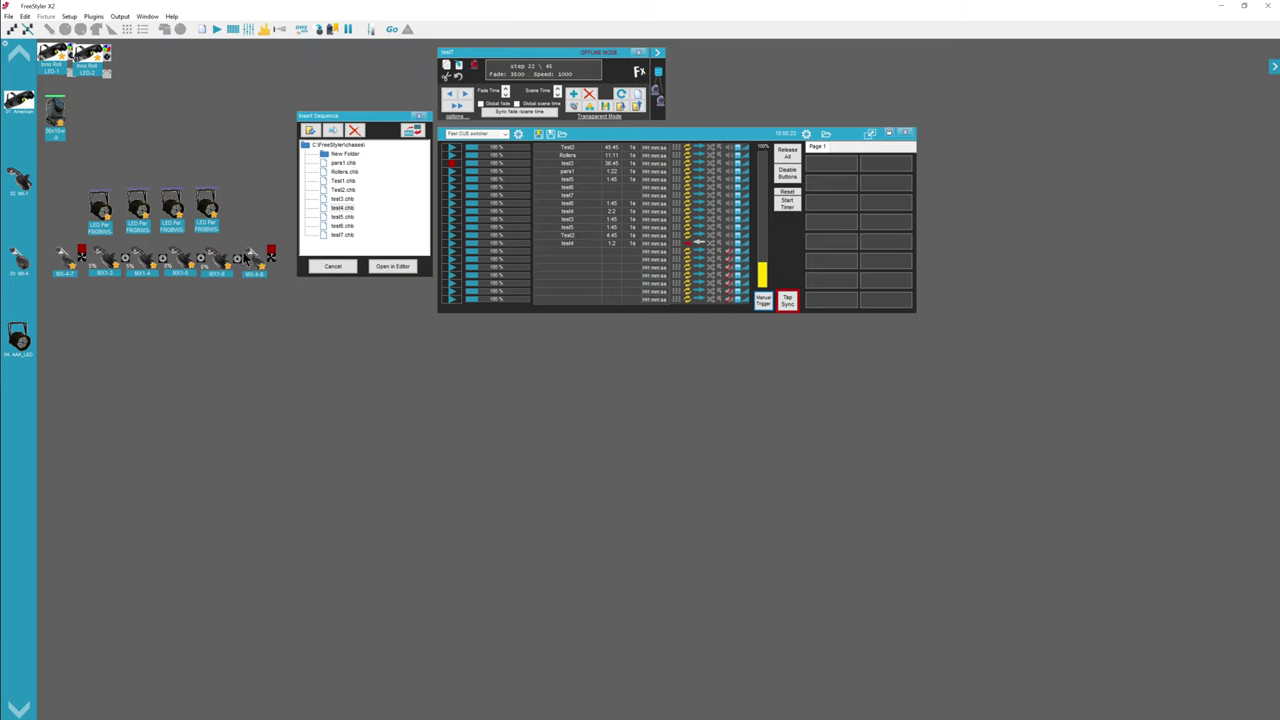
Select the last MX fixture in its row and aim it at about pan 100, tilt 77 on the position grid
click(249, 258)
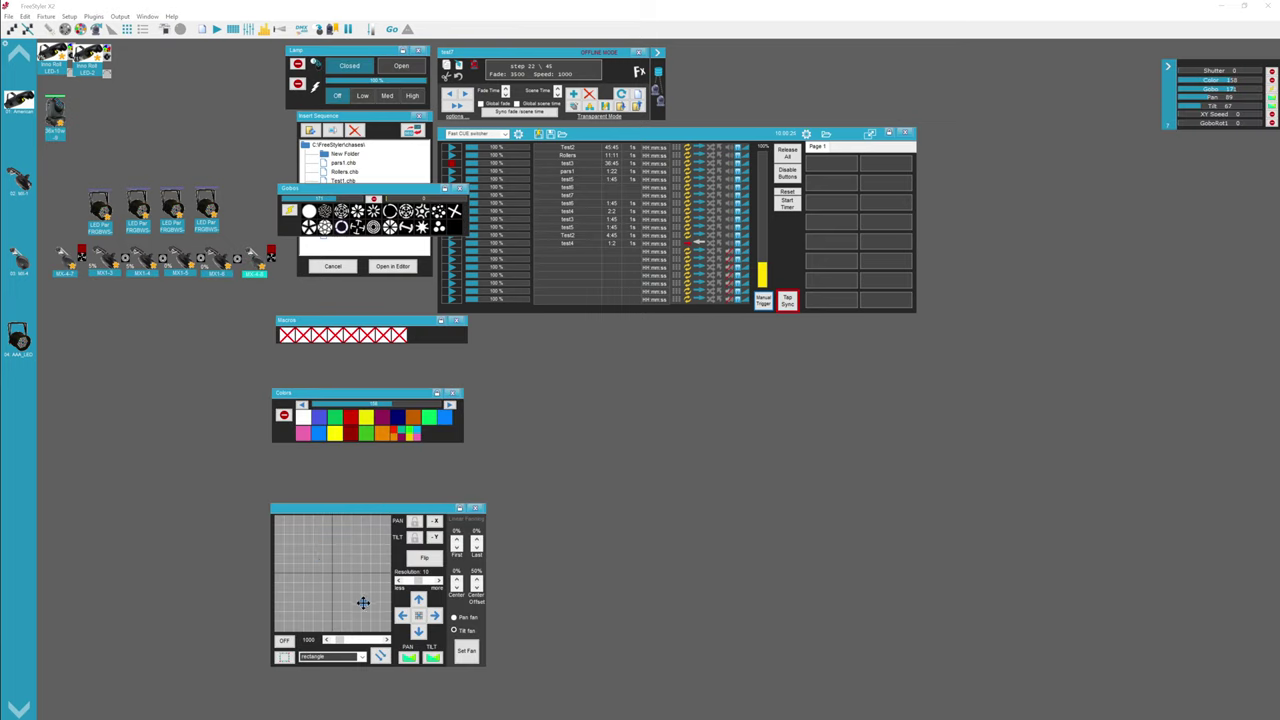
click(363, 605)
drag(652, 138, 664, 136)
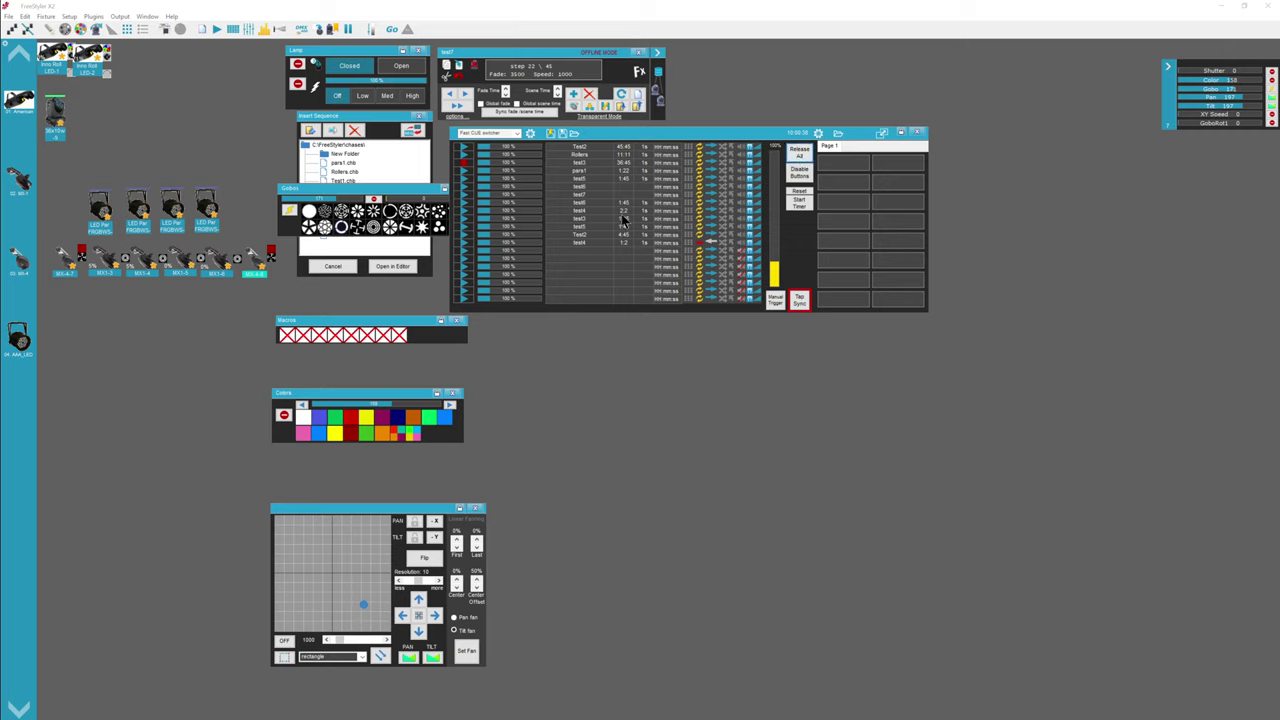
drag(360, 562, 319, 549)
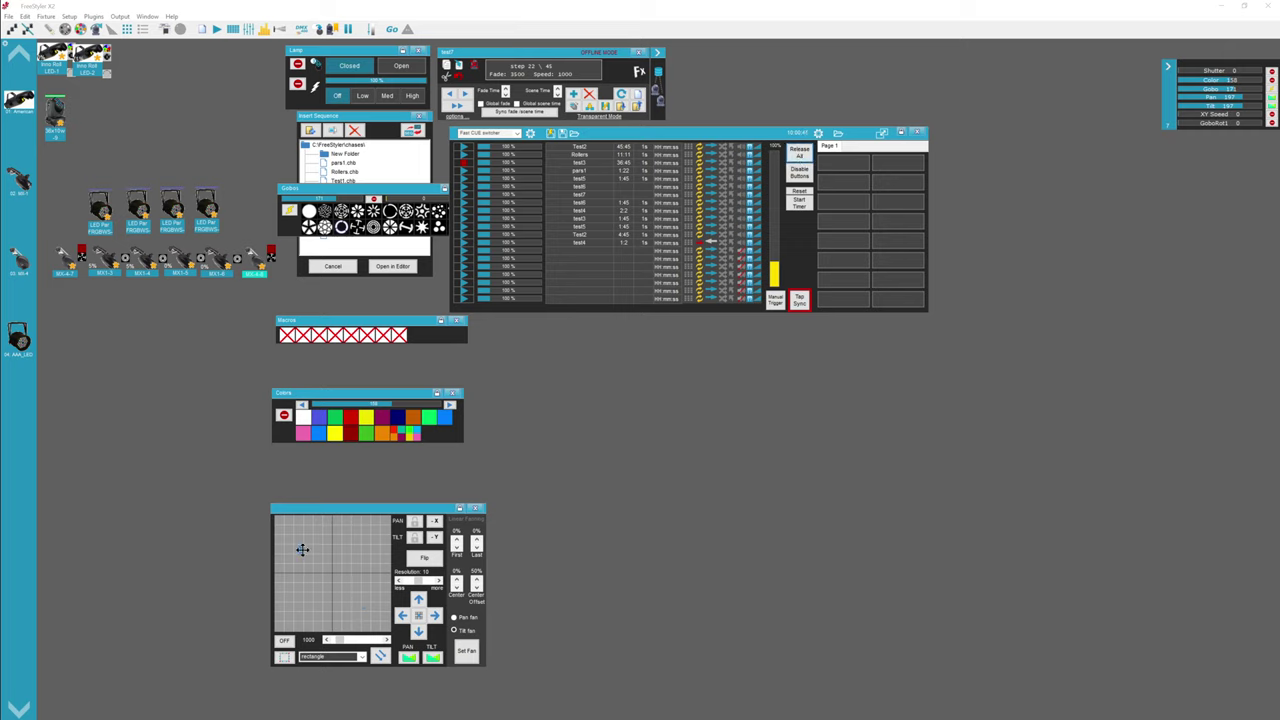
click(800, 173)
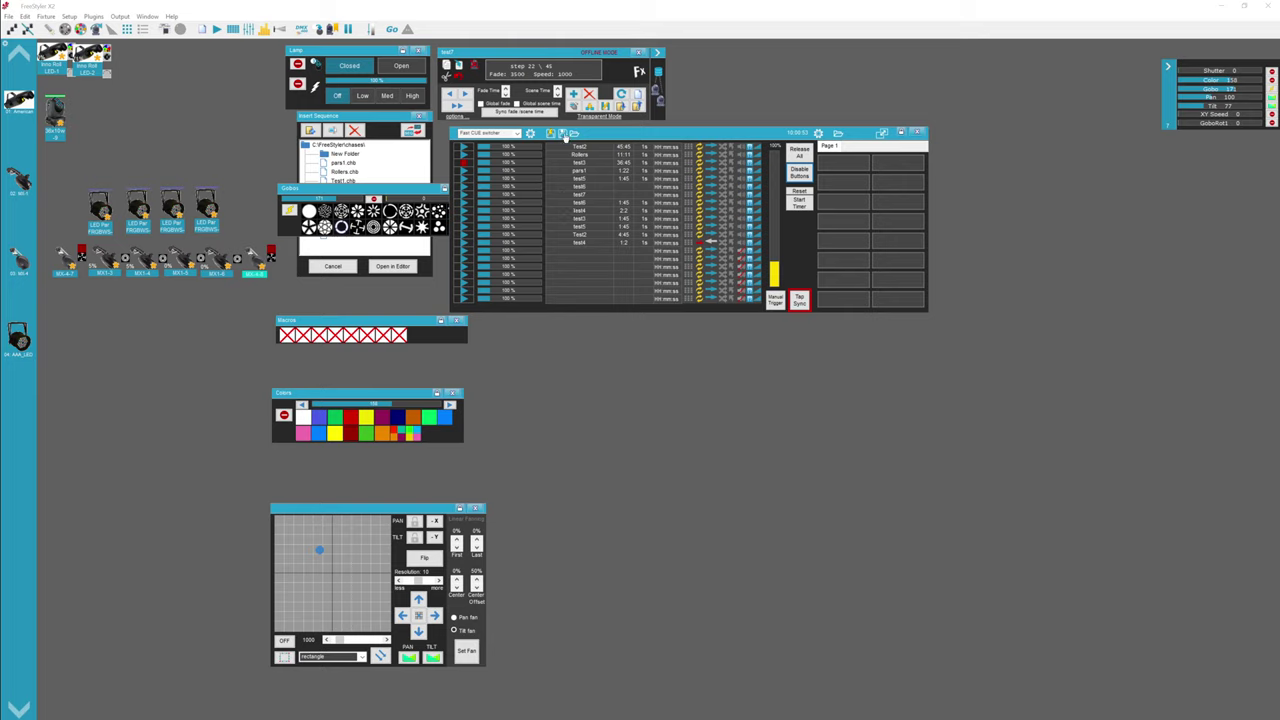
Start saving the current cue list as a cue file and reposition the Save Cue dialog
click(563, 133)
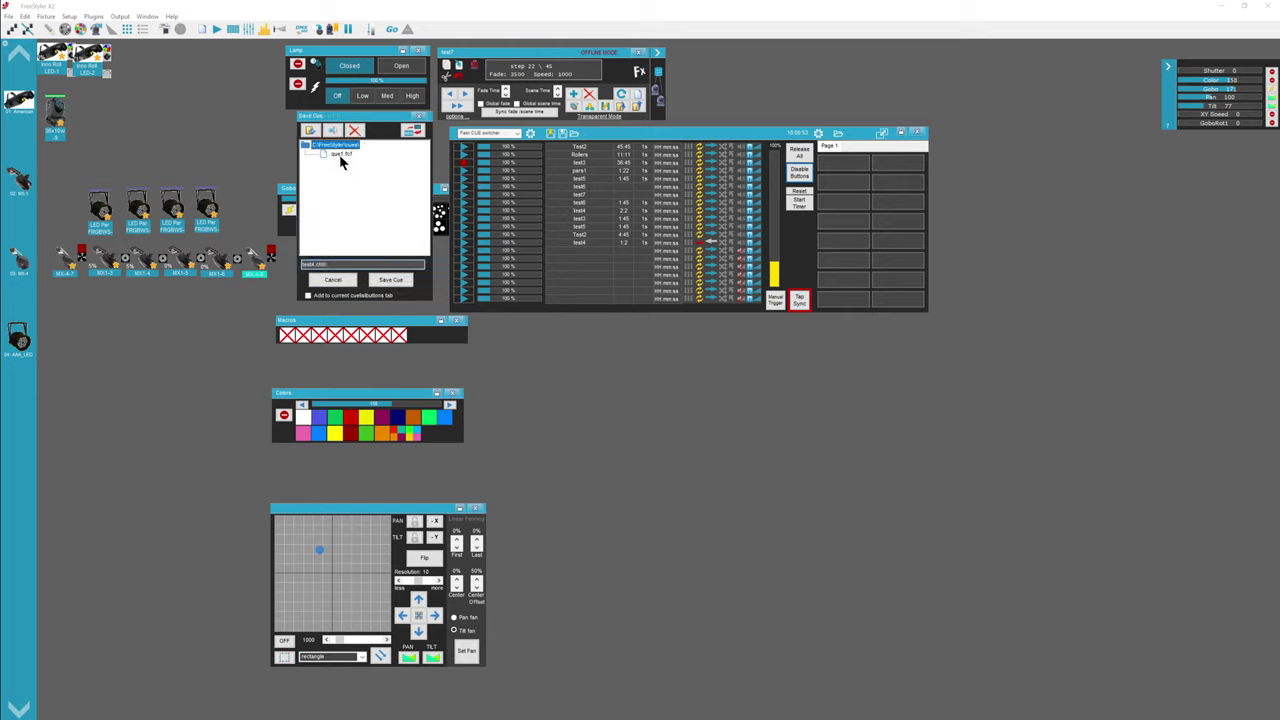
text(as)
mouse_move(367, 119)
mouse_down()
mouse_move(391, 134)
mouse_move(381, 137)
mouse_up()
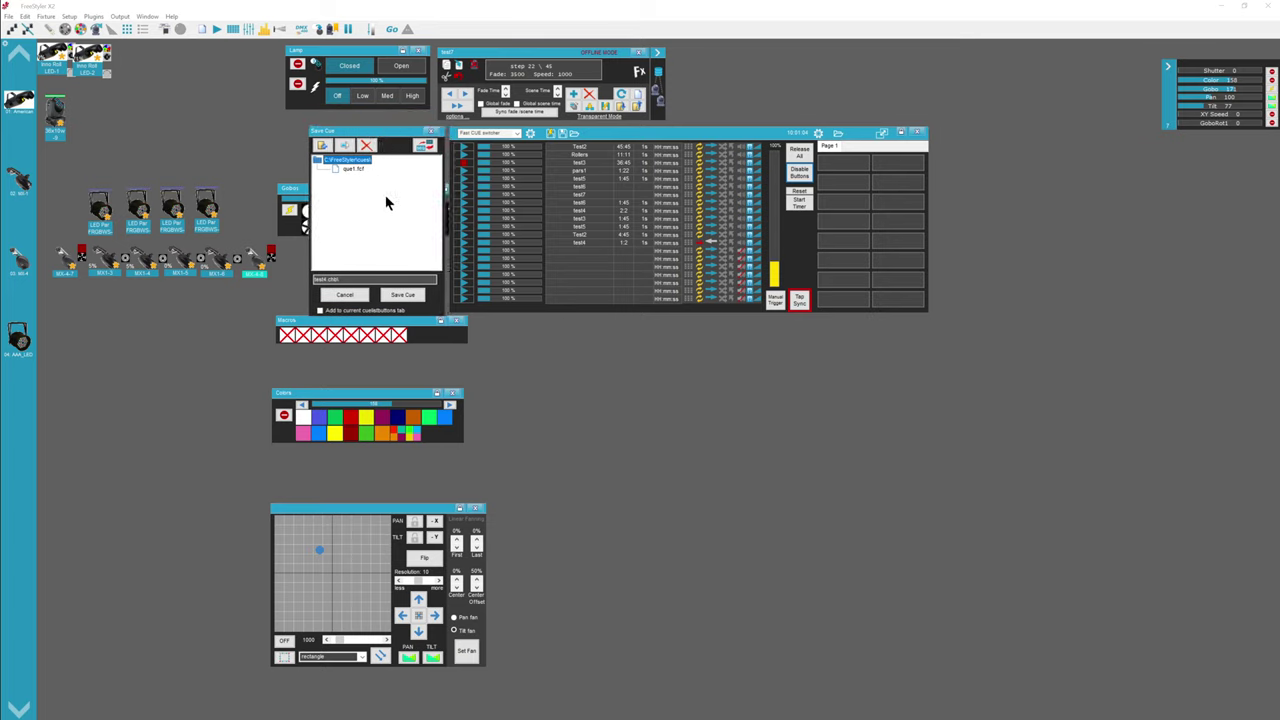
View the DMX400 console and the fader-style cue playback window, and close both again
click(300, 29)
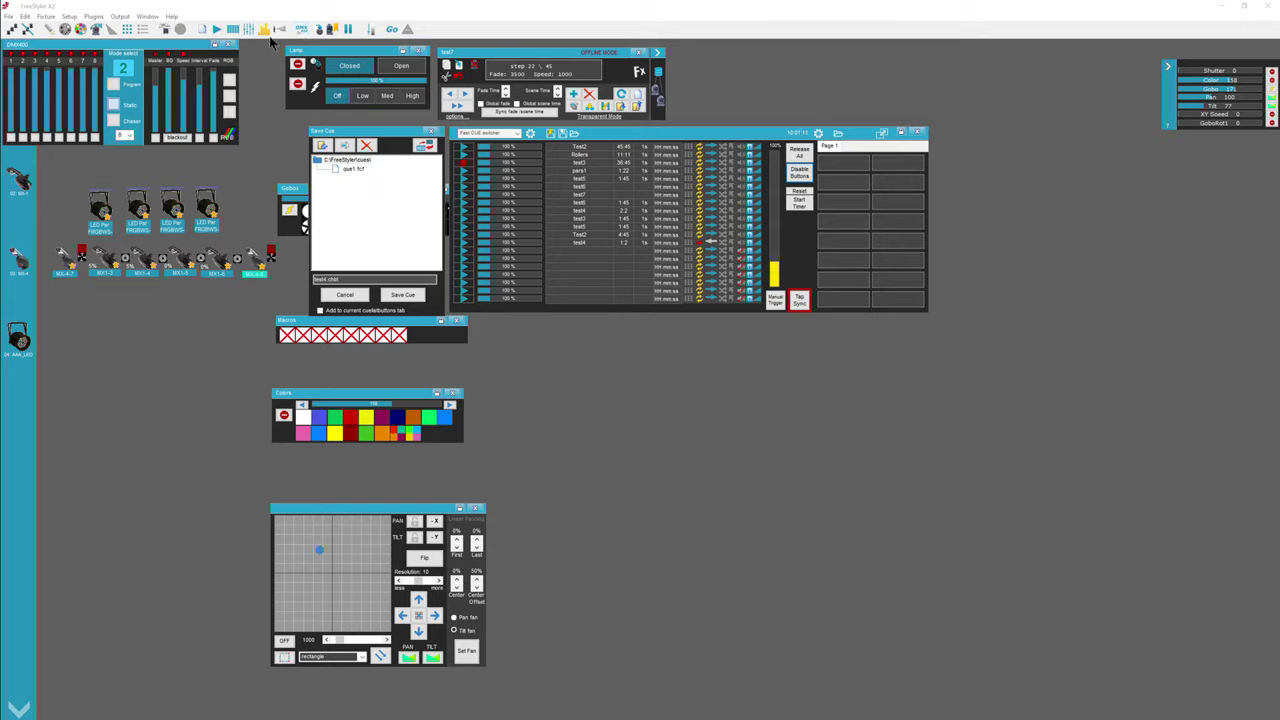
click(248, 29)
drag(246, 49, 248, 76)
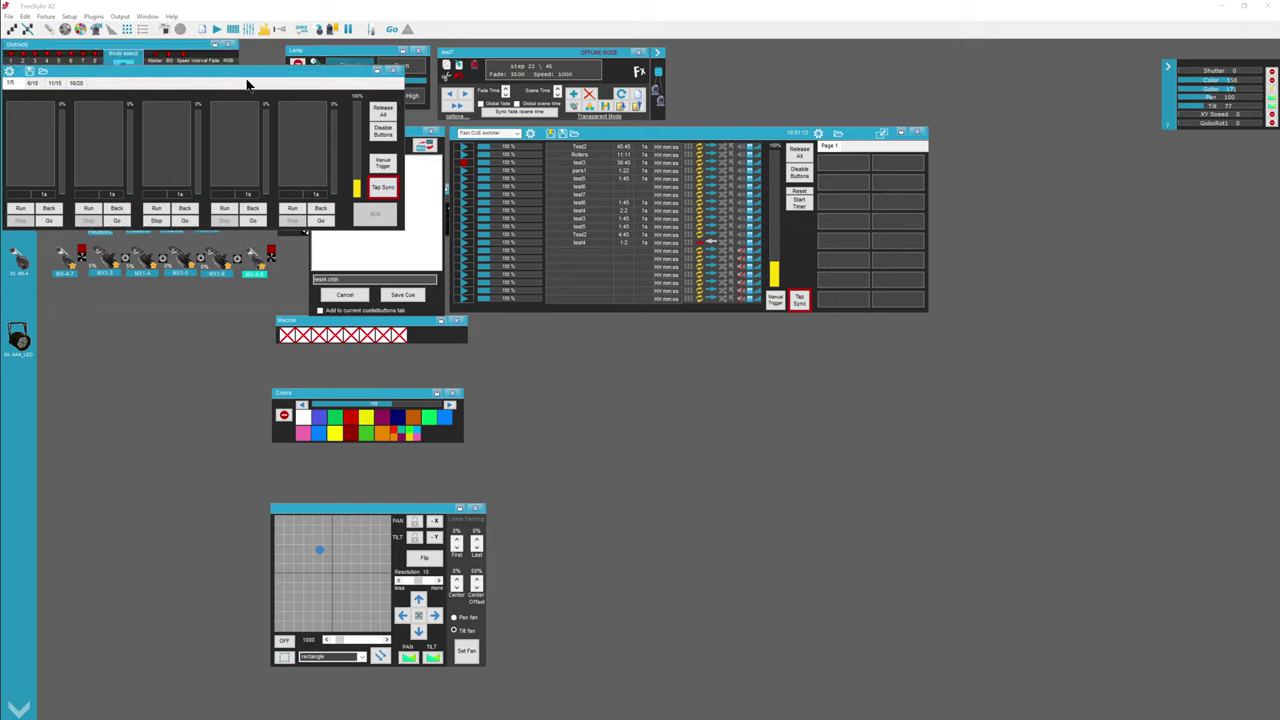
click(393, 71)
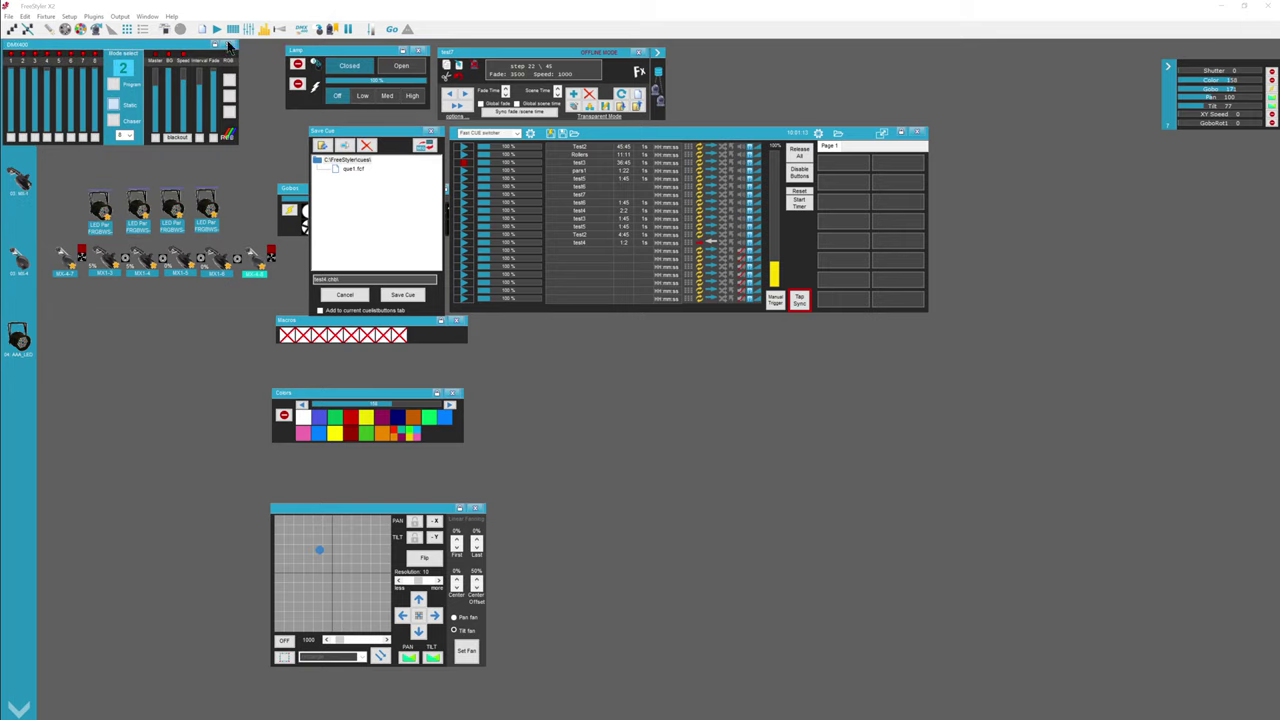
click(229, 44)
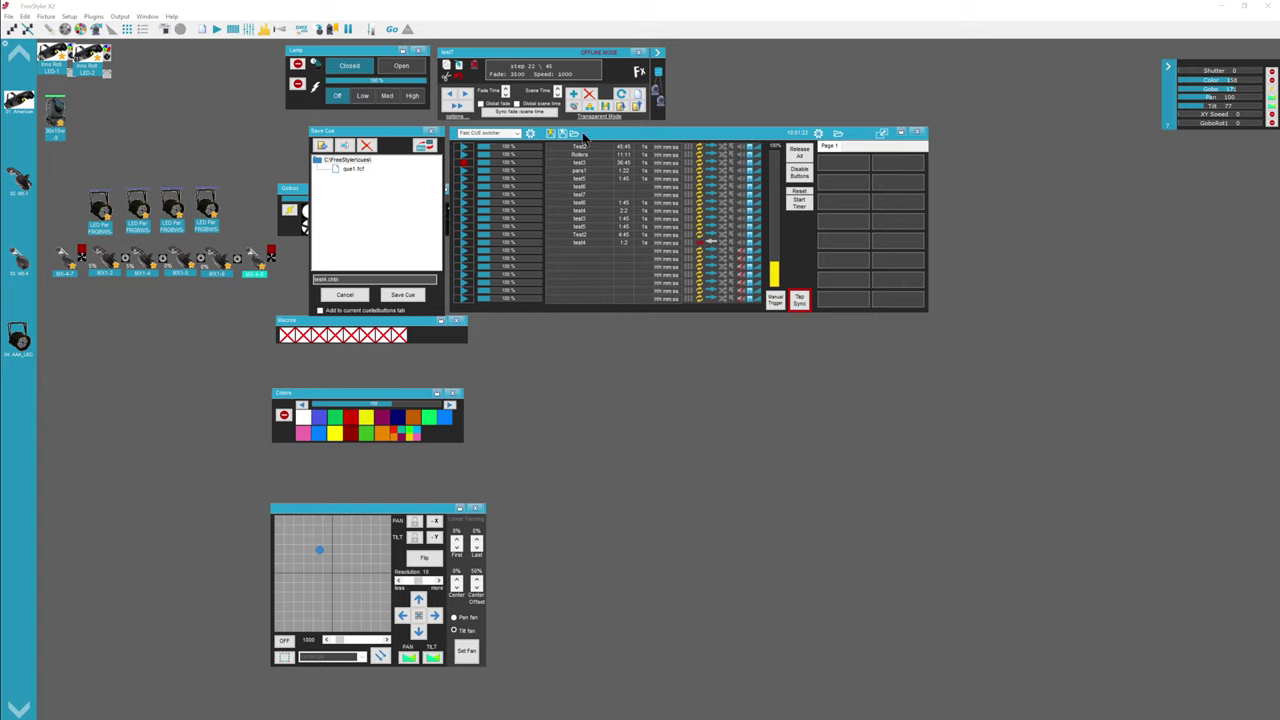
drag(612, 136, 610, 137)
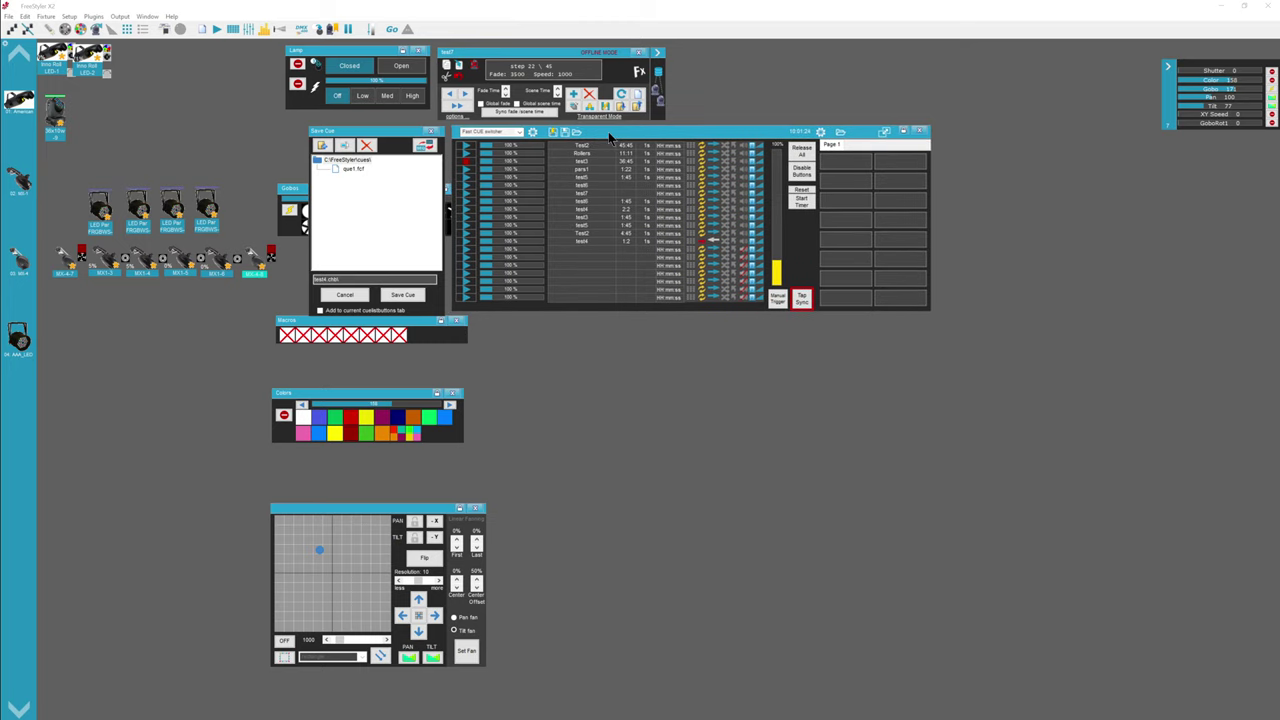